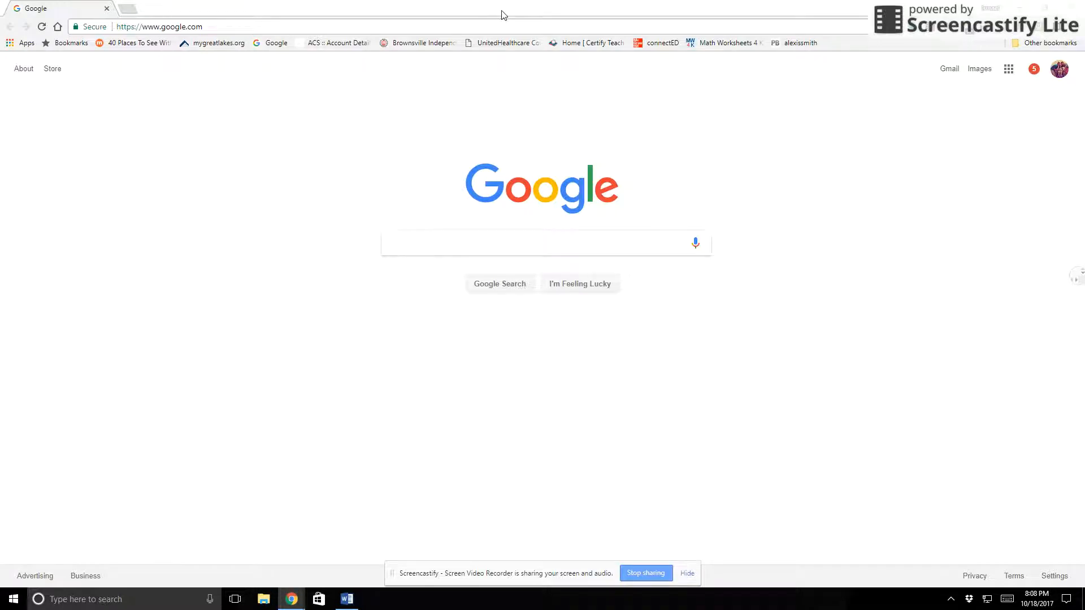
Switch to the blank Word document and write "10 shots with the right hand with the elbow at 90 degrees and made 8 shots."
{"action": "left_click", "coordinate": [1019, 10]}
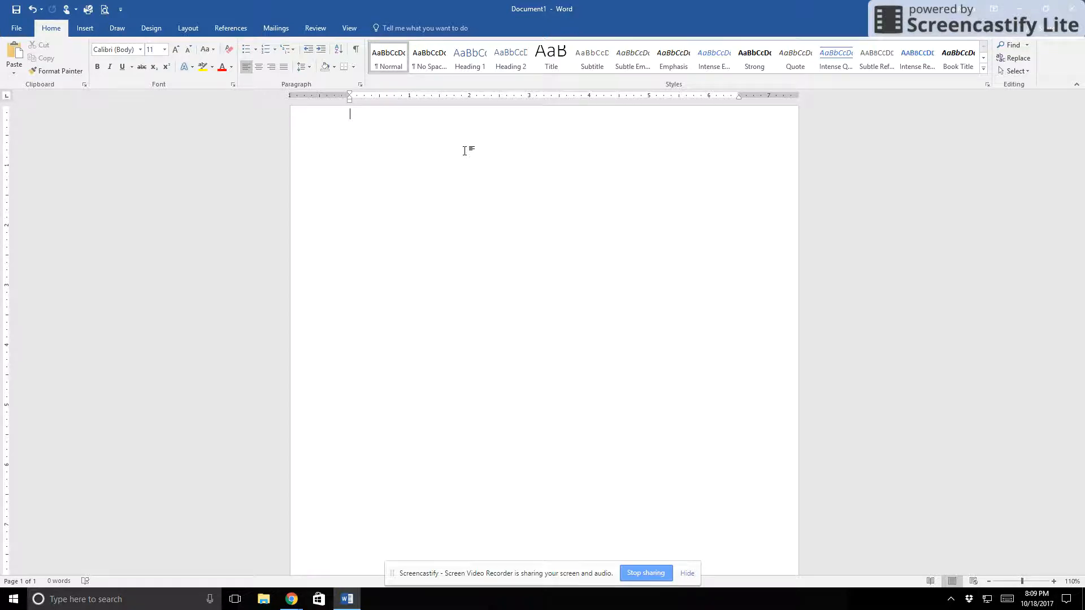
{"action": "type", "text": "10 shots with th"}
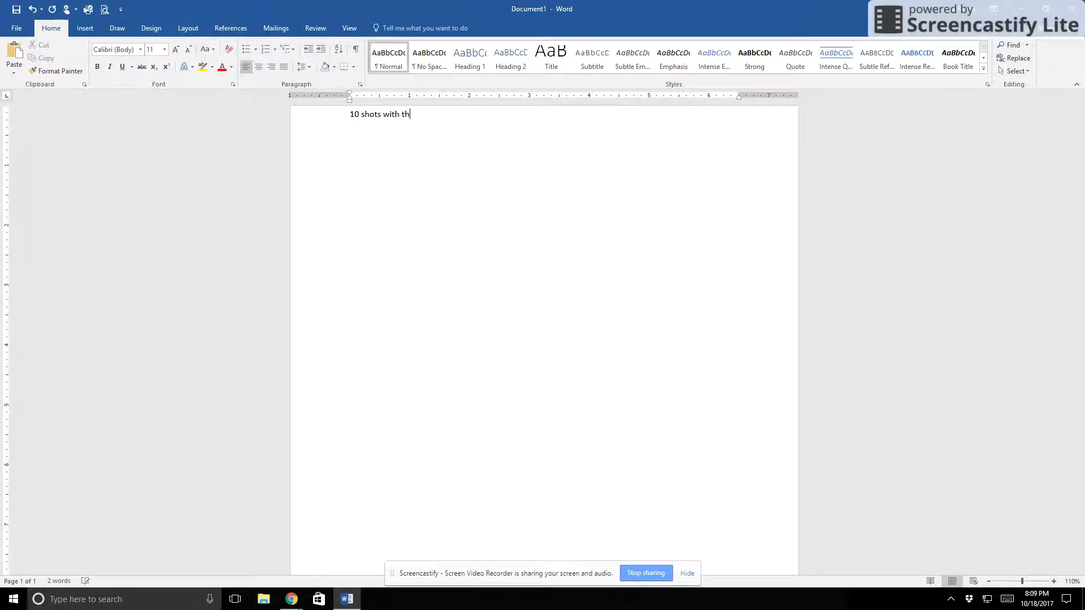
{"action": "type", "text": "e right arm"}
{"action": "key", "text": "BackSpace"}
{"action": "key", "text": "BackSpace"}
{"action": "type", "text": "hand with the elbow at 90 degr"}
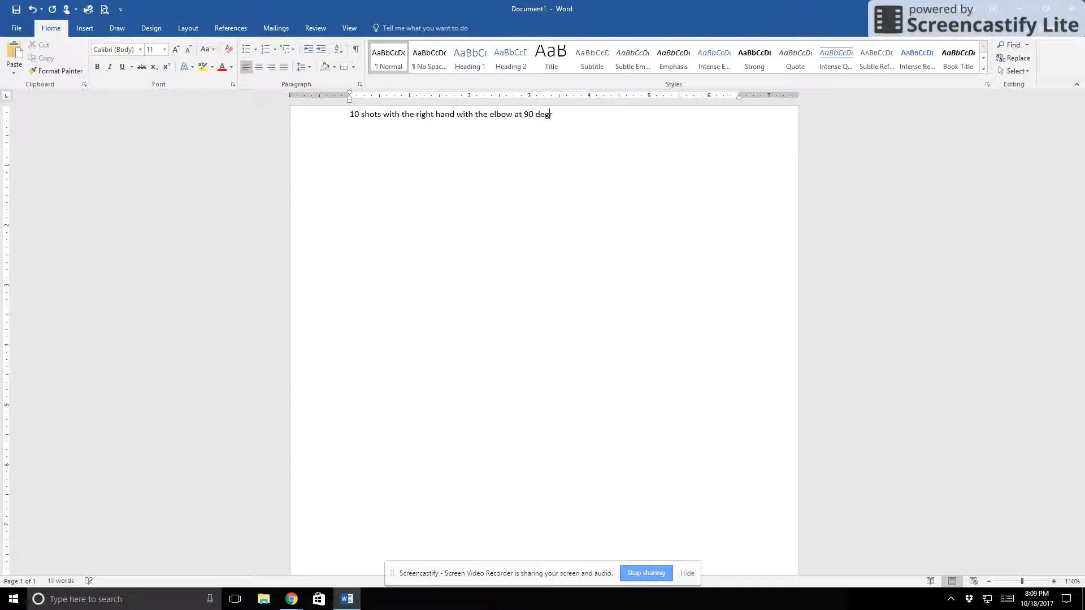
{"action": "type", "text": "ees"}
{"action": "type", "text": "."}
{"action": "type", "text": " and m"}
{"action": "key", "text": "BackSpace"}
{"action": "type", "text": "made 8 shots."}
Add a second line reading "10 shots with the right hand and elbow at 60 degrees and made 3 shots."
{"action": "key", "text": "Return"}
{"action": "type", "text": "10 shots with the righ"}
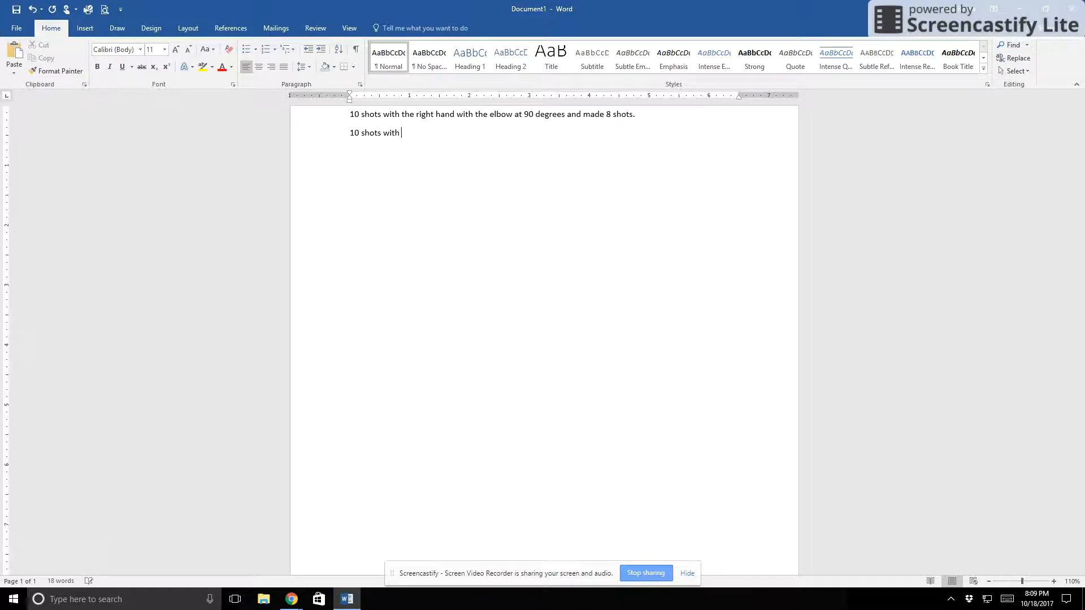
{"action": "type", "text": "t hand and elbow at 60 degree"}
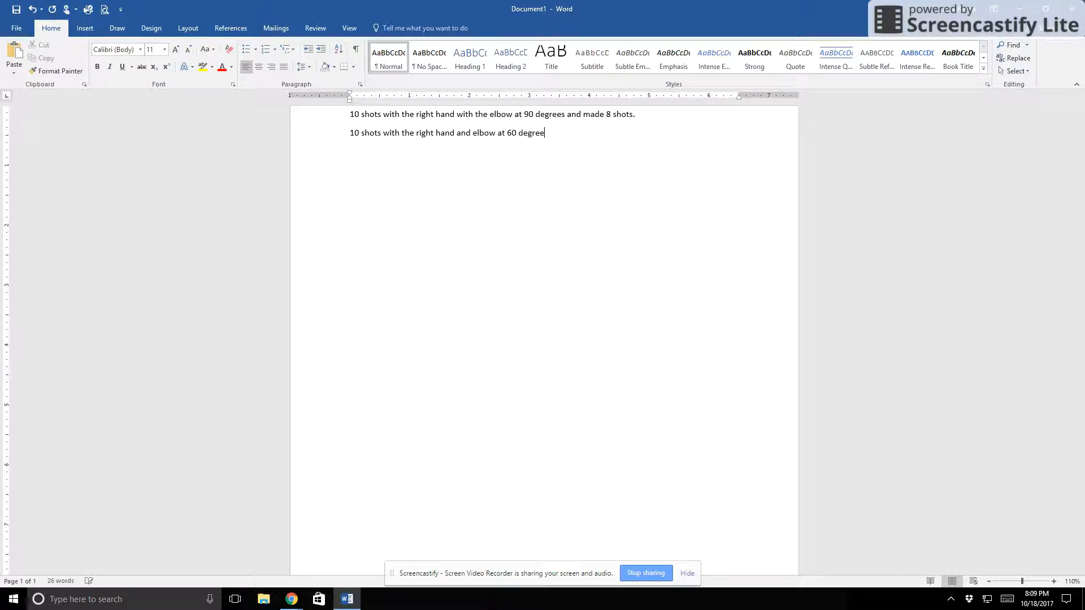
{"action": "type", "text": "s and made 3 shots."}
Add a third line reading "10 with the left hand and elbow at 90 degrees and made 5 shots."
{"action": "key", "text": "Return"}
{"action": "type", "text": "10 w"}
{"action": "type", "text": "ith the lef"}
{"action": "type", "text": "t arm"}
{"action": "key", "text": "BackSpace"}
{"action": "key", "text": "BackSpace"}
{"action": "key", "text": "BackSpace"}
{"action": "type", "text": "hand "}
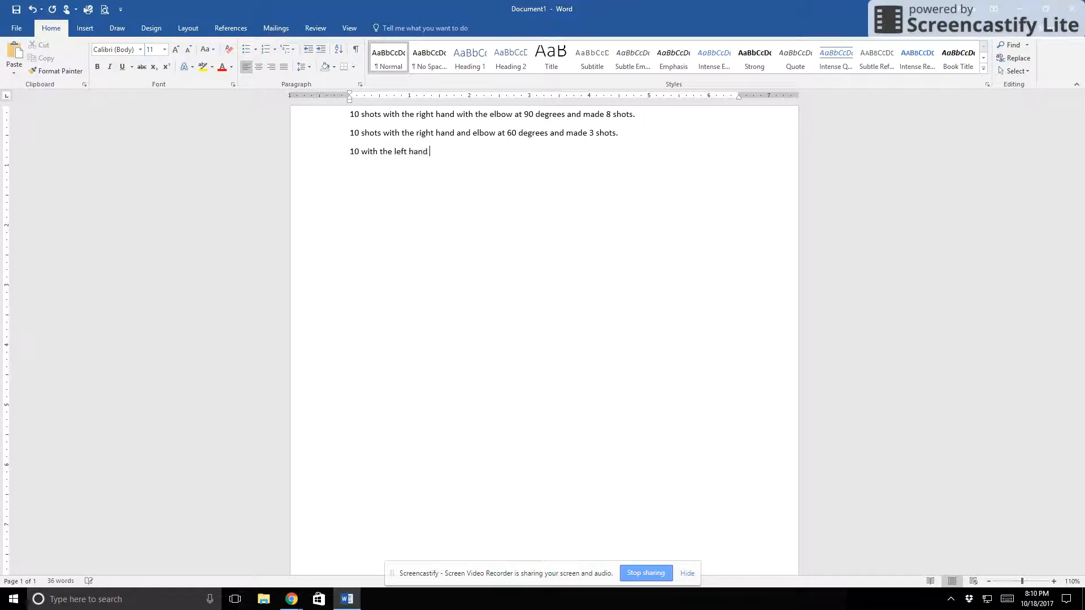
{"action": "type", "text": "and elbow at 90 degrees"}
{"action": "type", "text": " made"}
{"action": "key", "text": "BackSpace"}
{"action": "key", "text": "BackSpace"}
{"action": "key", "text": "BackSpace"}
{"action": "key", "text": "BackSpace"}
{"action": "type", "text": "ancd"}
{"action": "key", "text": "BackSpace"}
{"action": "key", "text": "BackSpace"}
{"action": "type", "text": "d made"}
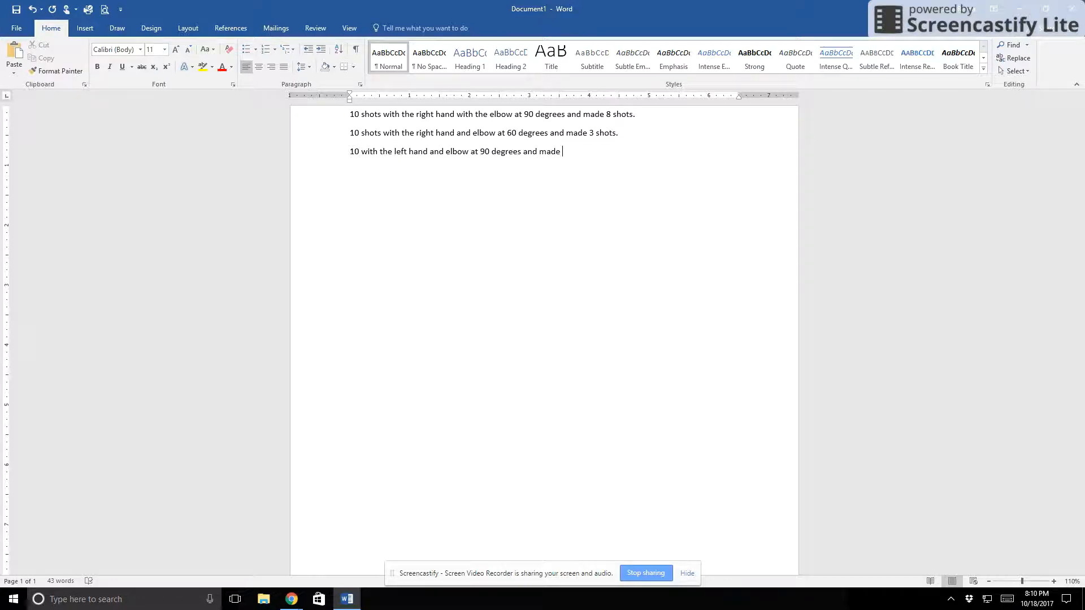
{"action": "type", "text": " 5 shots"}
{"action": "key", "text": "BackSpace"}
{"action": "type", "text": "."}
Add a fourth line reading "10 with the left hand and elbow at 60 degrees and made 0 shots."
{"action": "key", "text": "Return"}
{"action": "type", "text": "10 with the left hand and elbow at 60 degrees and made "}
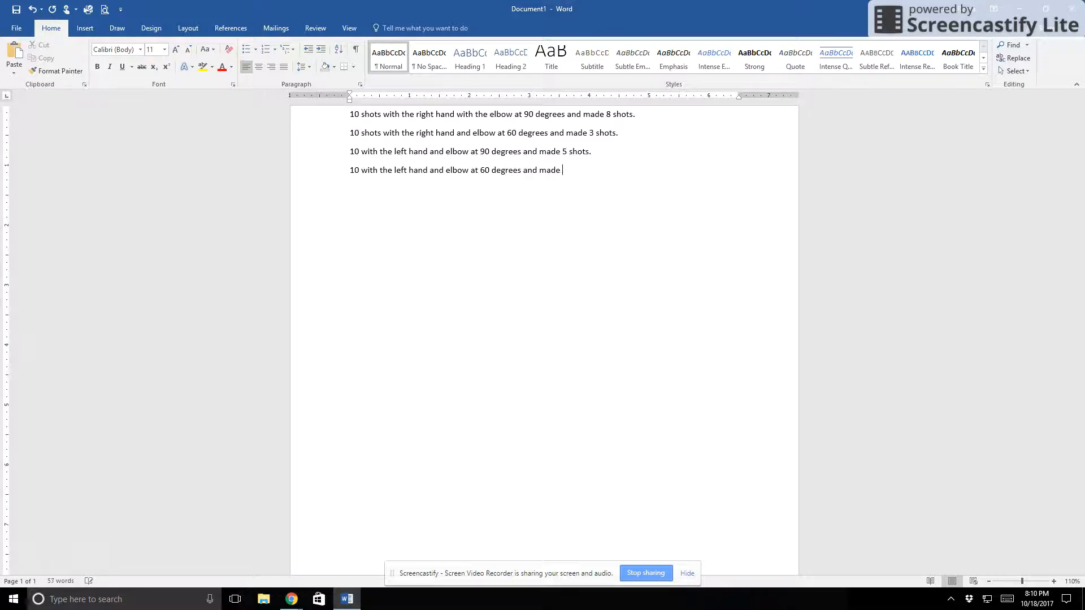
{"action": "type", "text": "0 shots."}
Start inserting a chart below the text and choose the 3-D Clustered Column type
{"action": "left_click", "coordinate": [86, 31]}
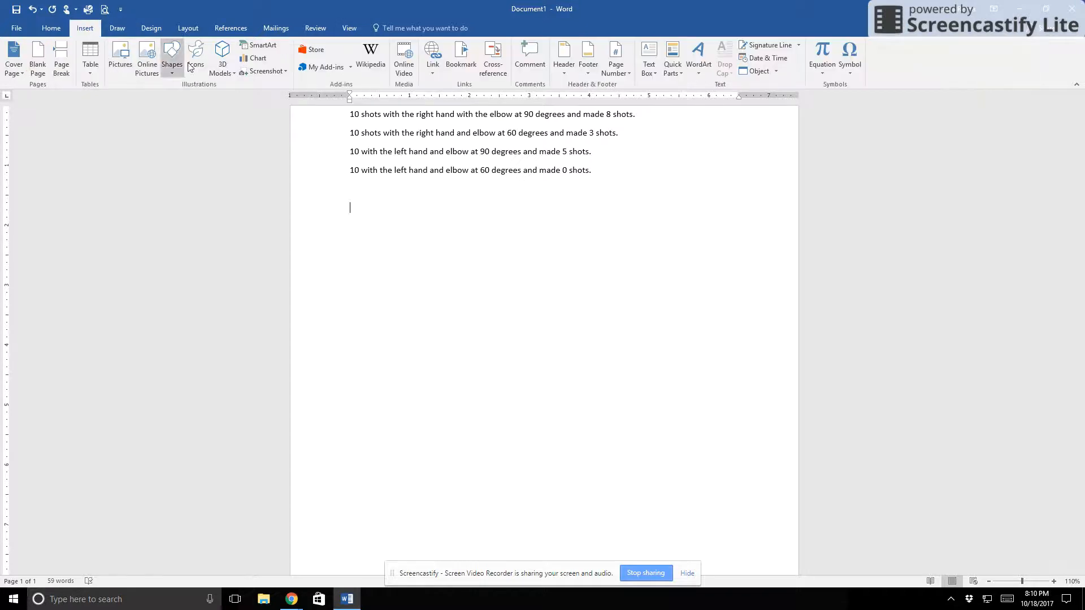
{"action": "left_click", "coordinate": [255, 58]}
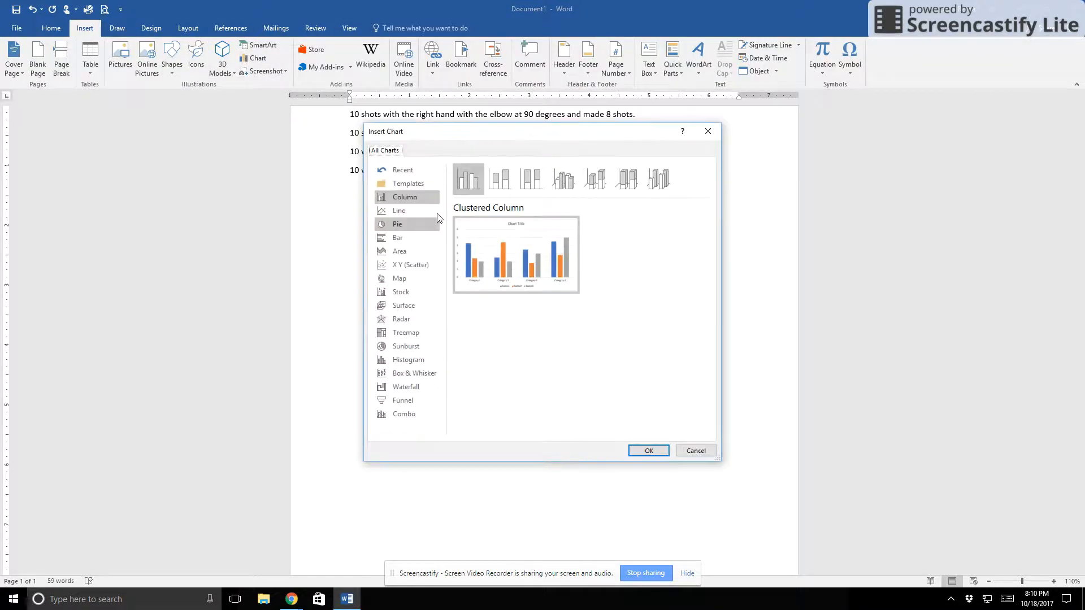
{"action": "mouse_move", "coordinate": [408, 132]}
{"action": "left_mouse_down"}
{"action": "mouse_move", "coordinate": [491, 214]}
{"action": "mouse_move", "coordinate": [410, 202]}
{"action": "mouse_move", "coordinate": [394, 136]}
{"action": "left_mouse_up"}
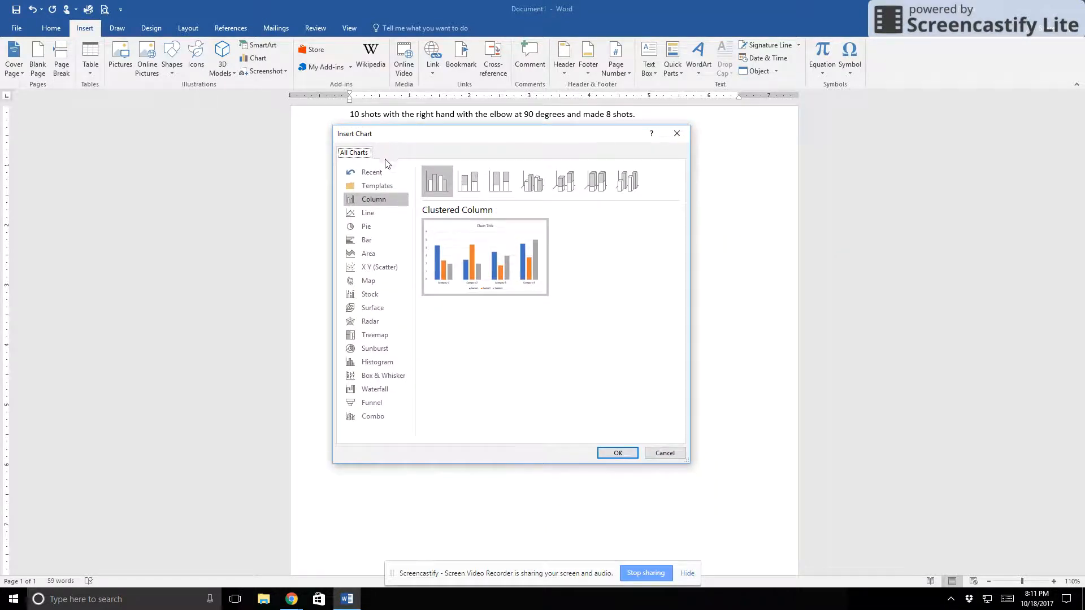
{"action": "left_click", "coordinate": [382, 198]}
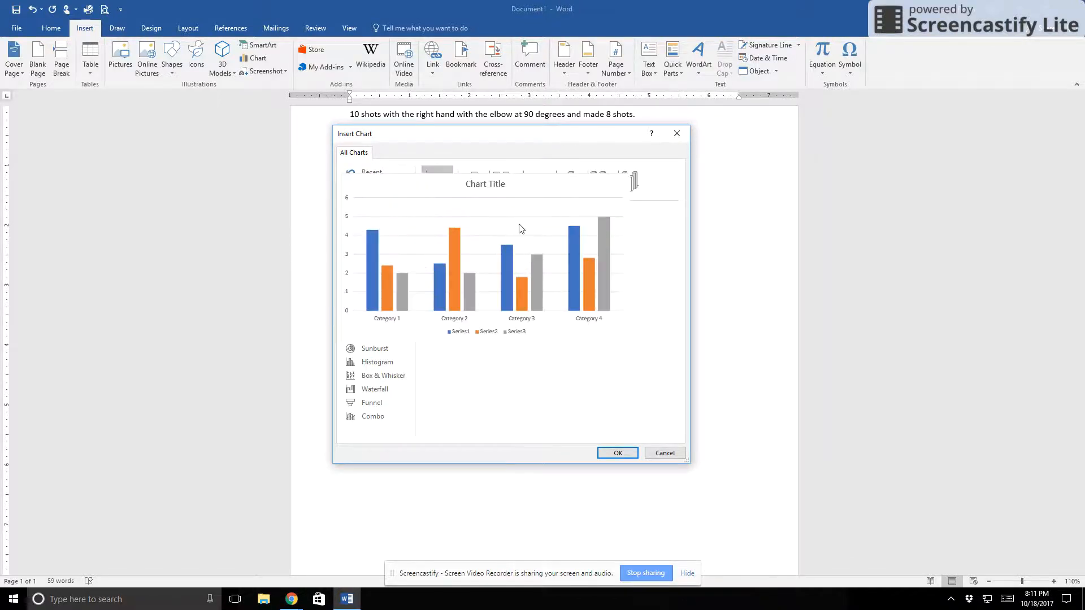
{"action": "left_click", "coordinate": [524, 184]}
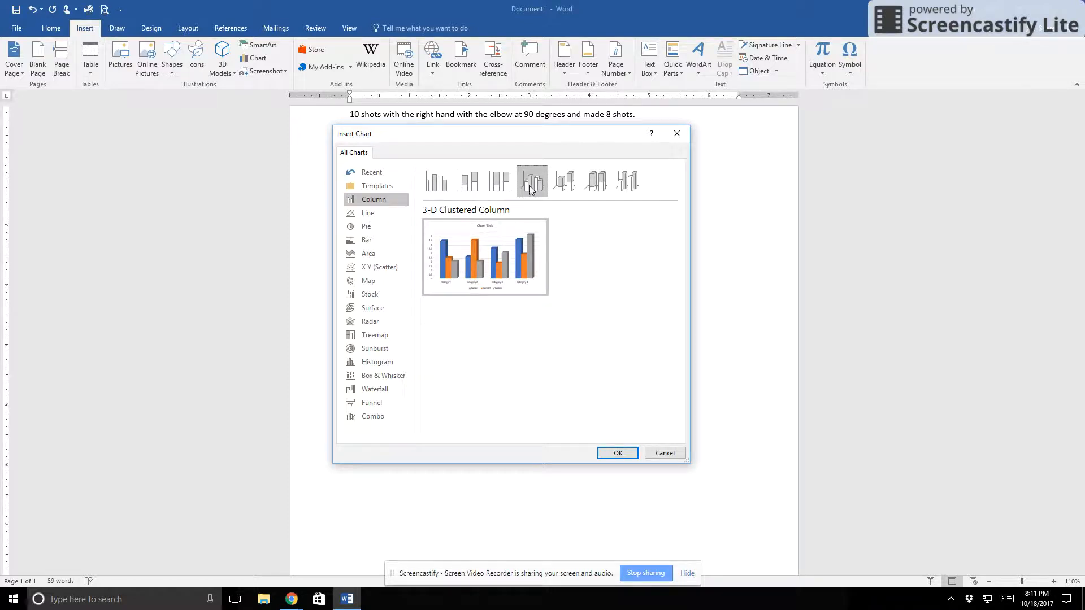
Preview the Line, Pie and Bar chart types
{"action": "left_click", "coordinate": [368, 214]}
{"action": "mouse_move", "coordinate": [490, 260]}
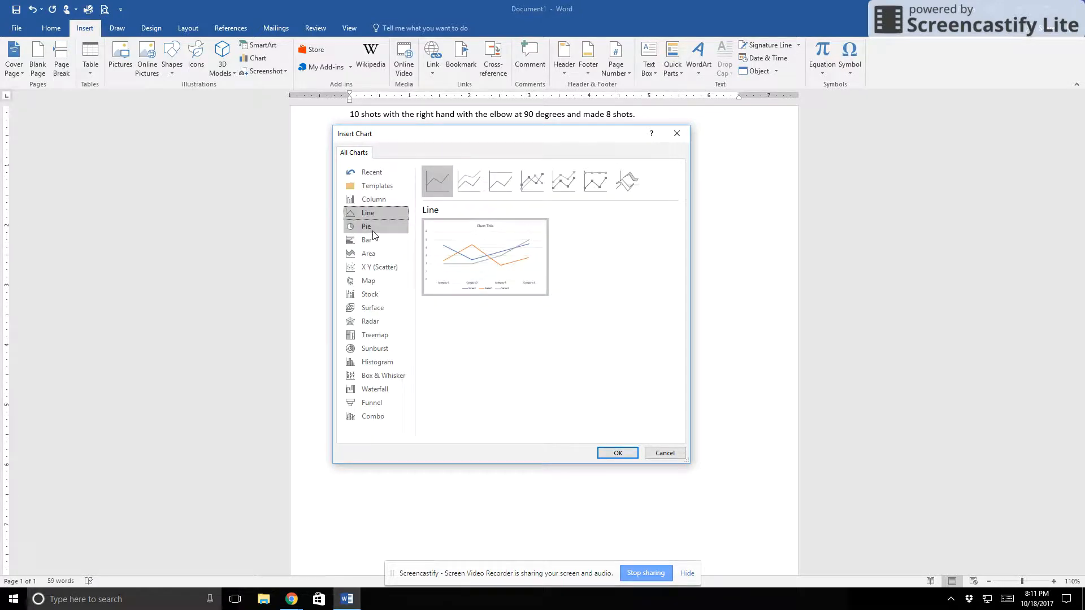
{"action": "left_click", "coordinate": [373, 229]}
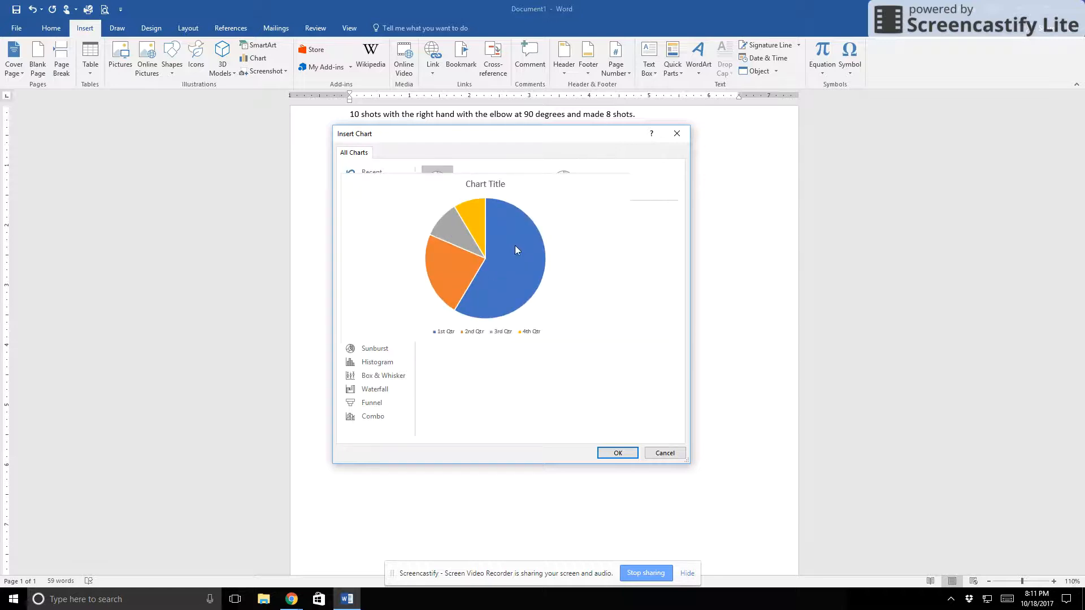
{"action": "mouse_move", "coordinate": [498, 274]}
{"action": "left_click", "coordinate": [346, 242]}
{"action": "mouse_move", "coordinate": [491, 257]}
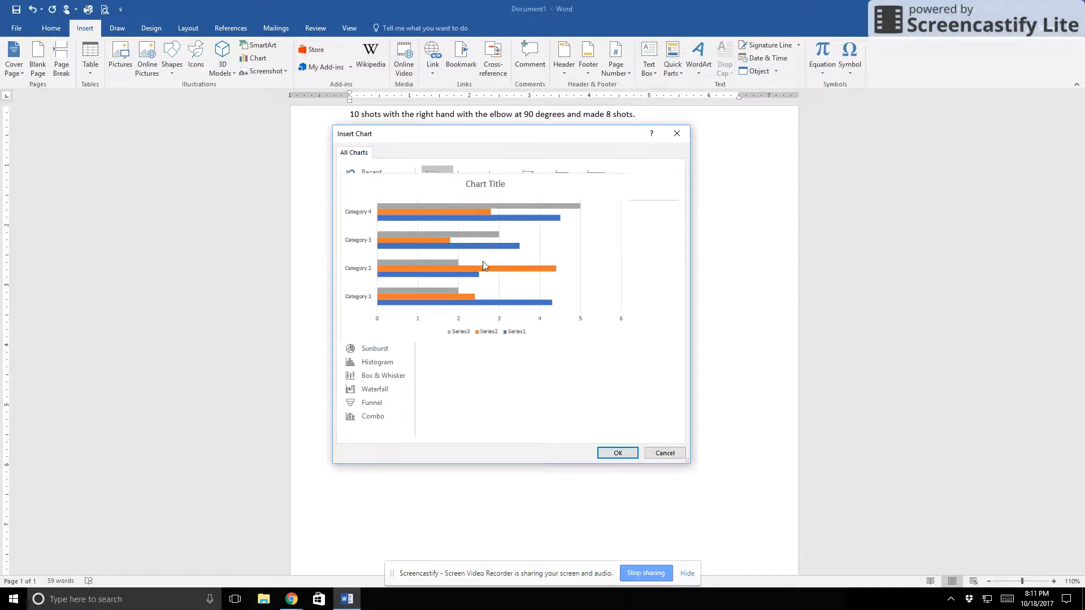
Insert a 3-D Clustered Column chart below the four lines of text
{"action": "left_click", "coordinate": [383, 203]}
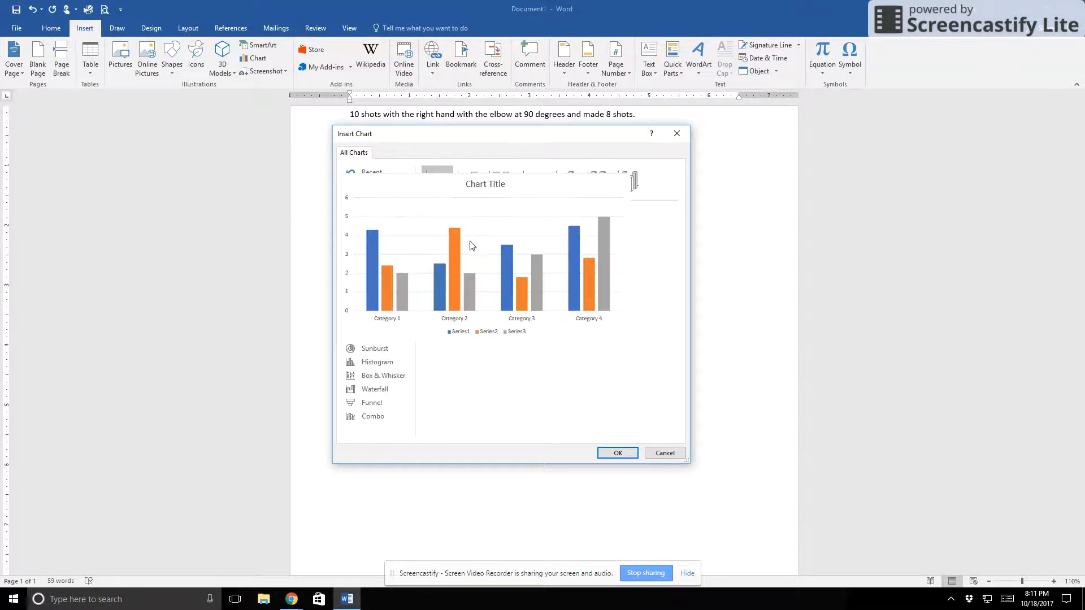
{"action": "left_click", "coordinate": [542, 195]}
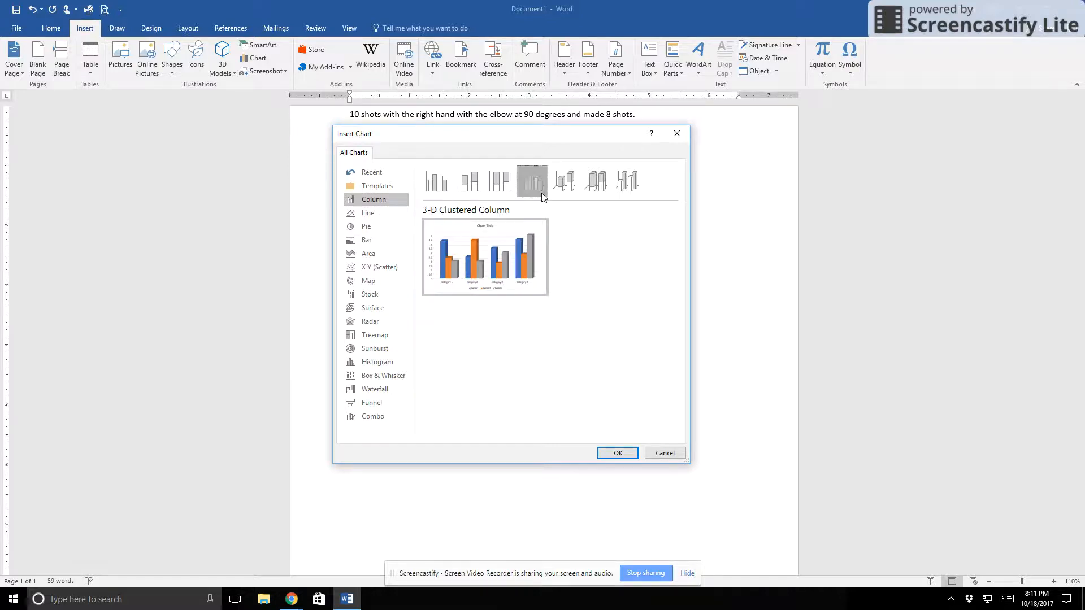
{"action": "left_click", "coordinate": [618, 453]}
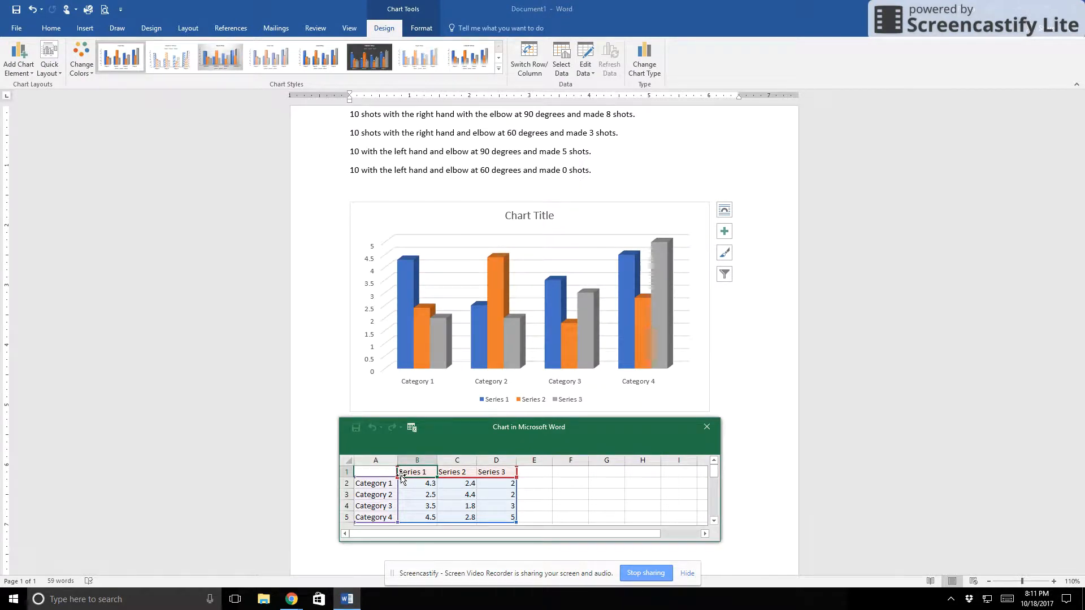
{"action": "left_click", "coordinate": [385, 484]}
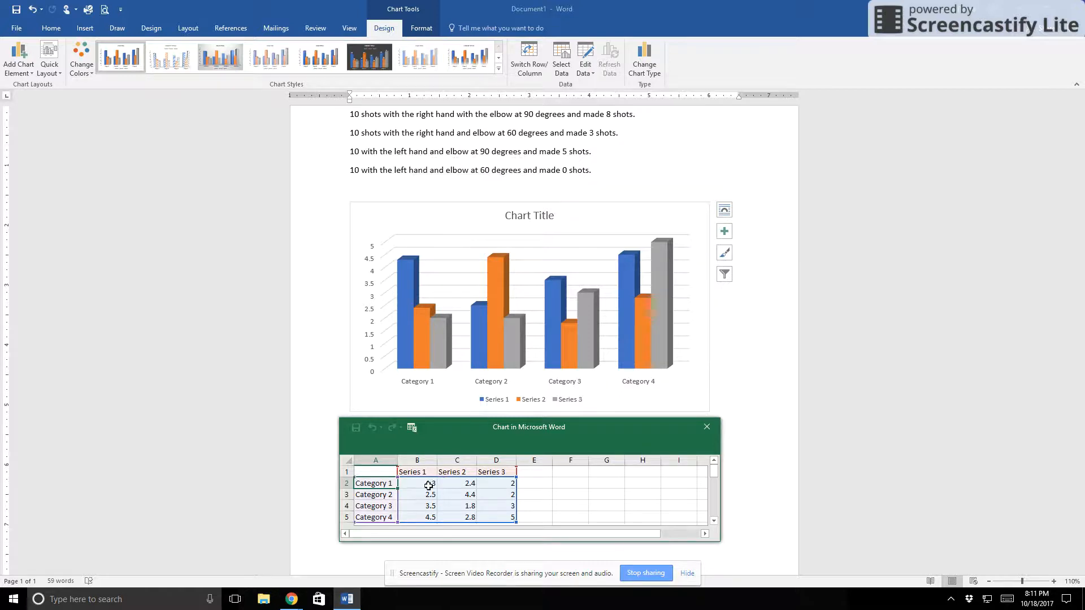
{"action": "left_click", "coordinate": [378, 492]}
{"action": "left_click", "coordinate": [375, 484]}
{"action": "left_click", "coordinate": [419, 473]}
{"action": "left_click", "coordinate": [442, 472]}
{"action": "left_click", "coordinate": [484, 472]}
{"action": "left_click", "coordinate": [425, 472]}
{"action": "left_click", "coordinate": [463, 473]}
{"action": "left_click", "coordinate": [485, 473]}
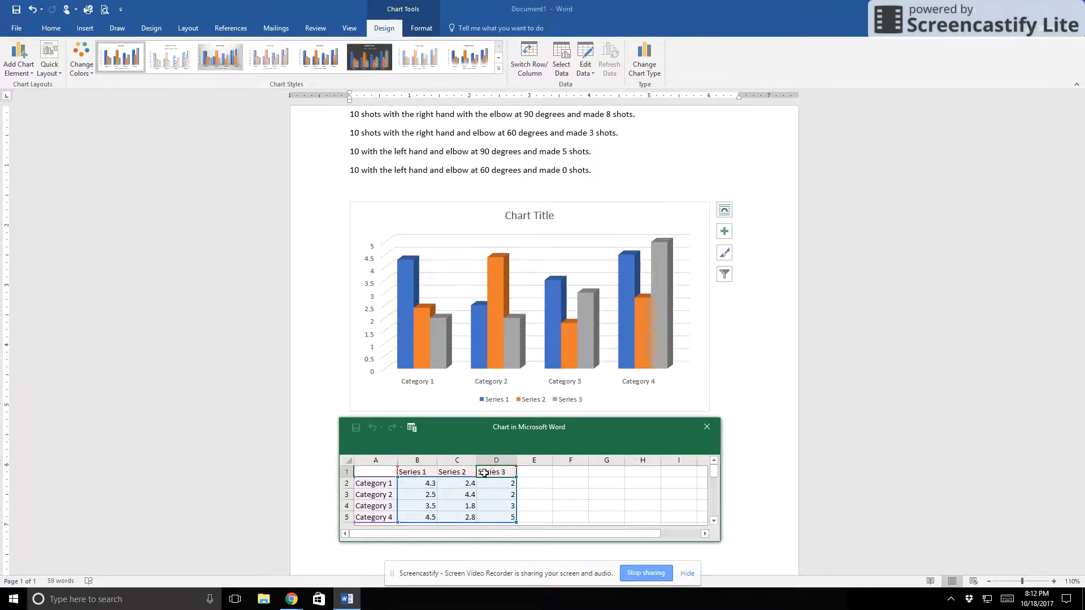
{"action": "left_click", "coordinate": [378, 485]}
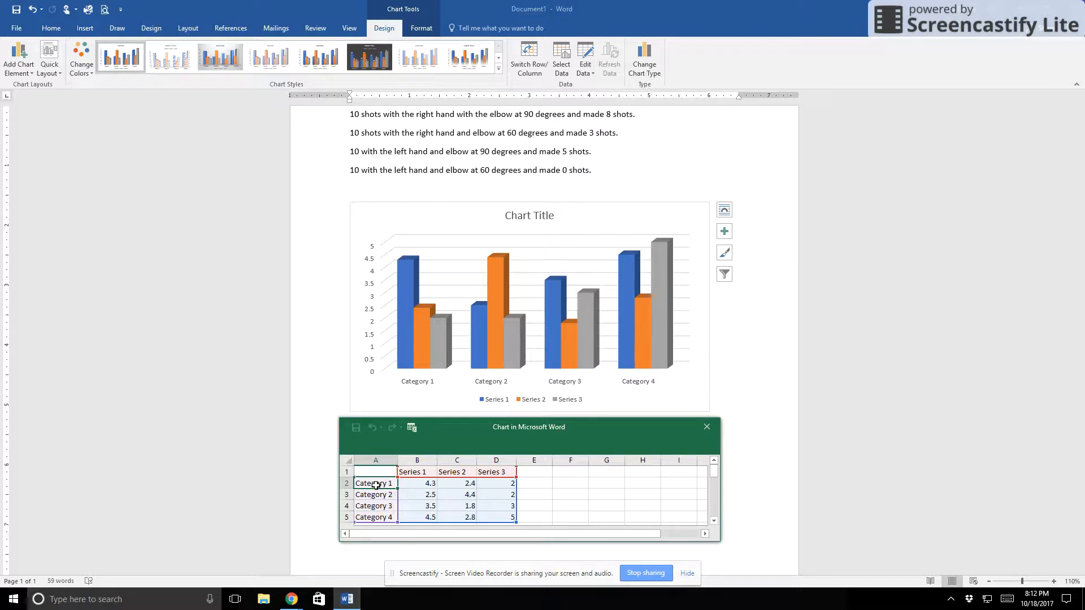
{"action": "left_click", "coordinate": [415, 473]}
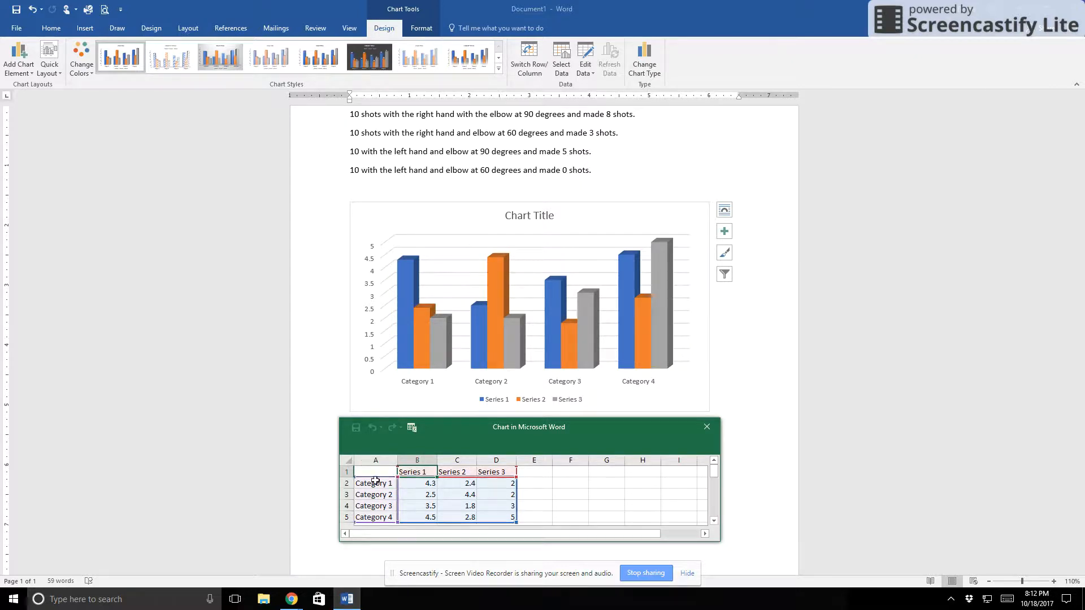
Rename Category 1 in the chart data as "RH elbow at 90 degrees"
{"action": "left_click", "coordinate": [372, 483]}
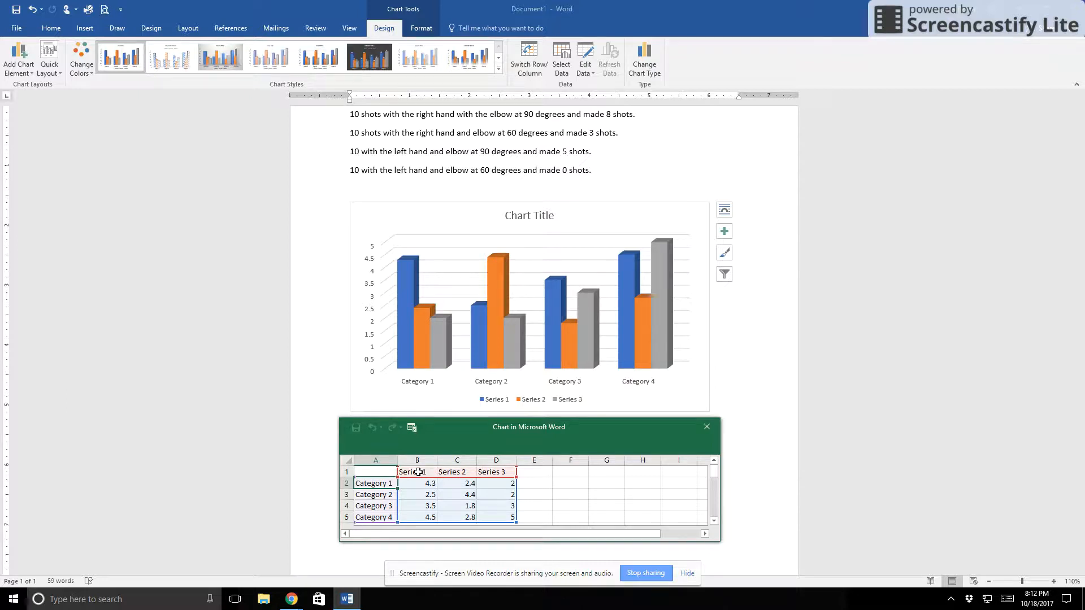
{"action": "type", "text": "R"}
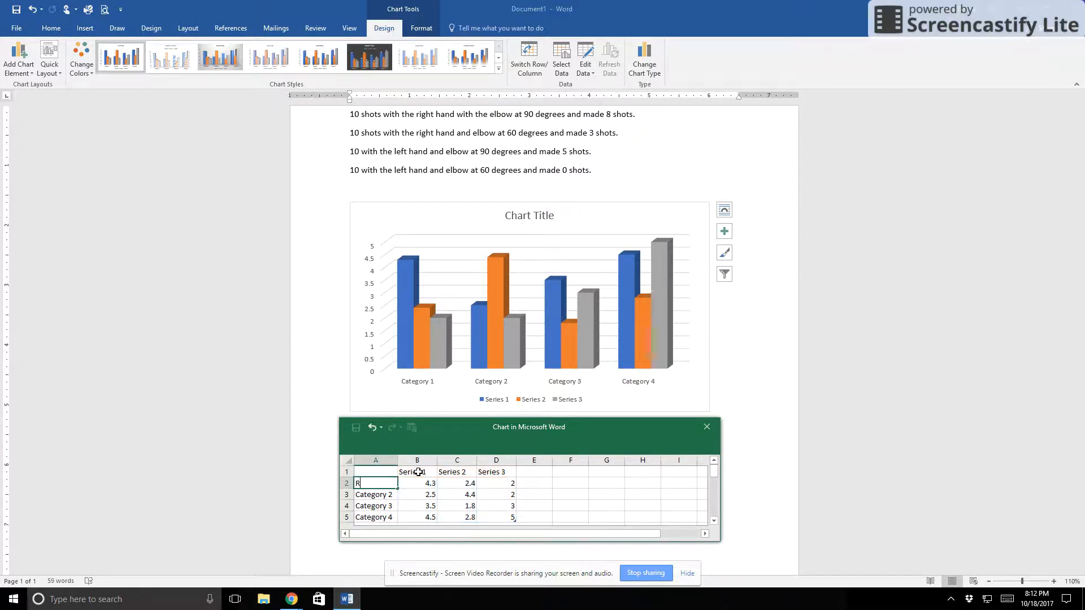
{"action": "type", "text": "H elbow at 90 degrees"}
{"action": "key", "text": "Tab"}
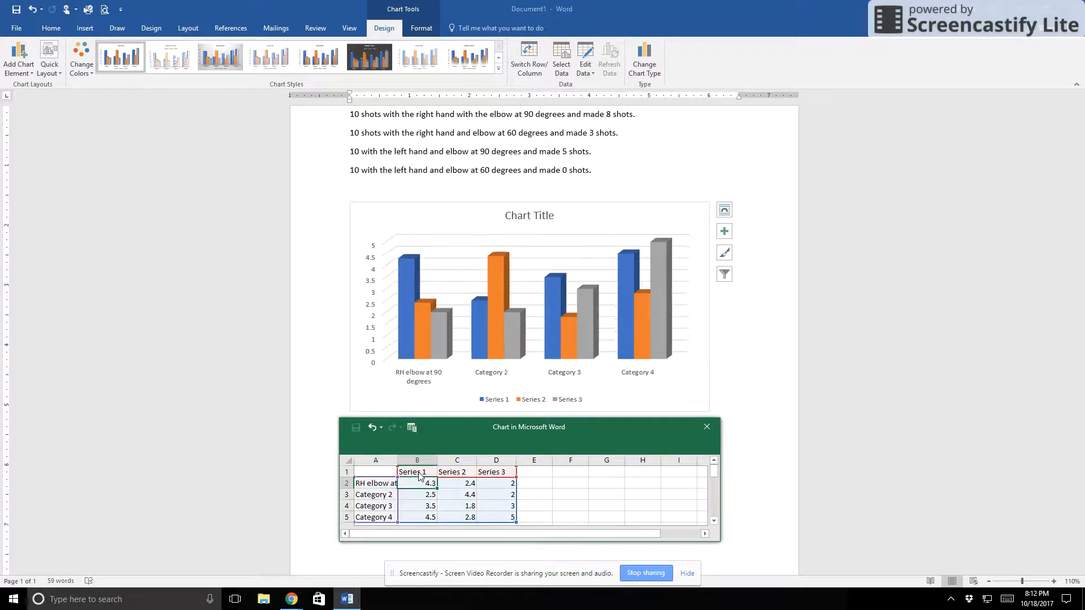
Rename the Series 1 header as "shots taken" and the Series 2 header as "shots made"
{"action": "left_click", "coordinate": [418, 472]}
{"action": "type", "text": "shots taken"}
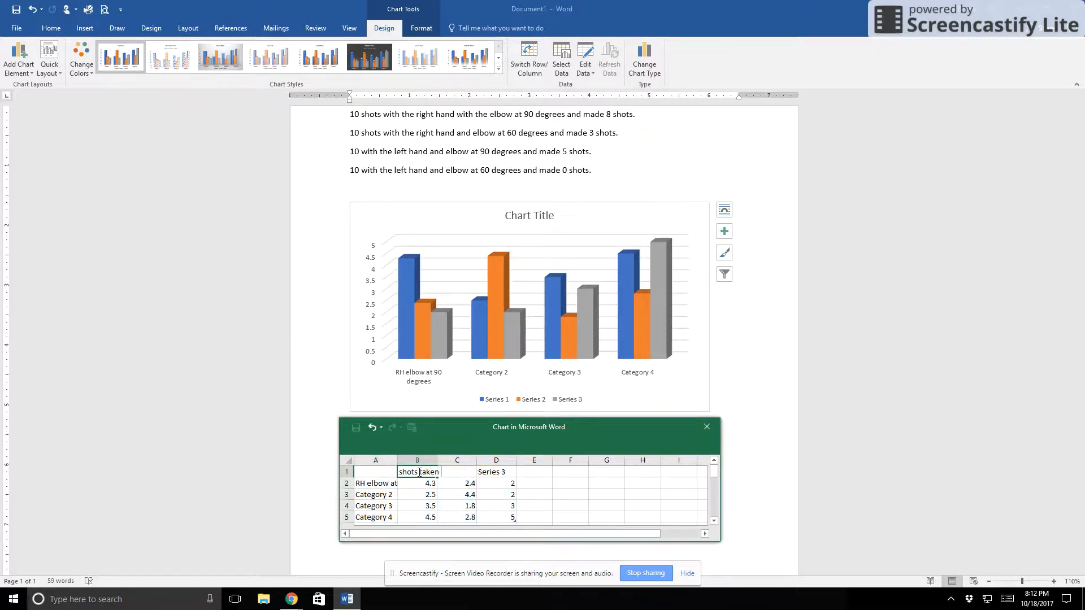
{"action": "key", "text": "Tab"}
{"action": "type", "text": "shots"}
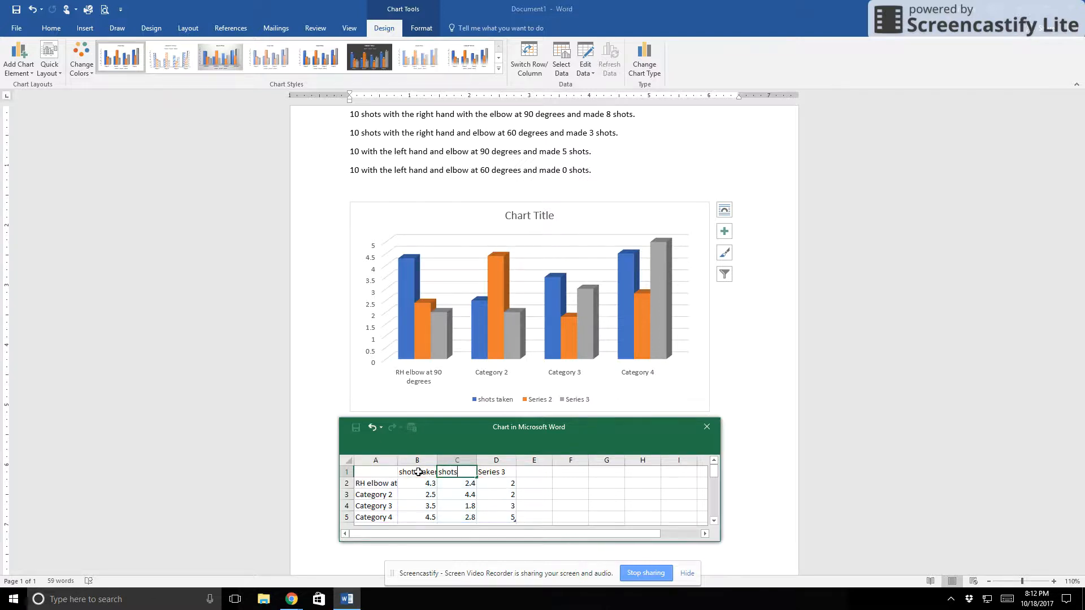
{"action": "type", "text": " made"}
{"action": "key", "text": "Return"}
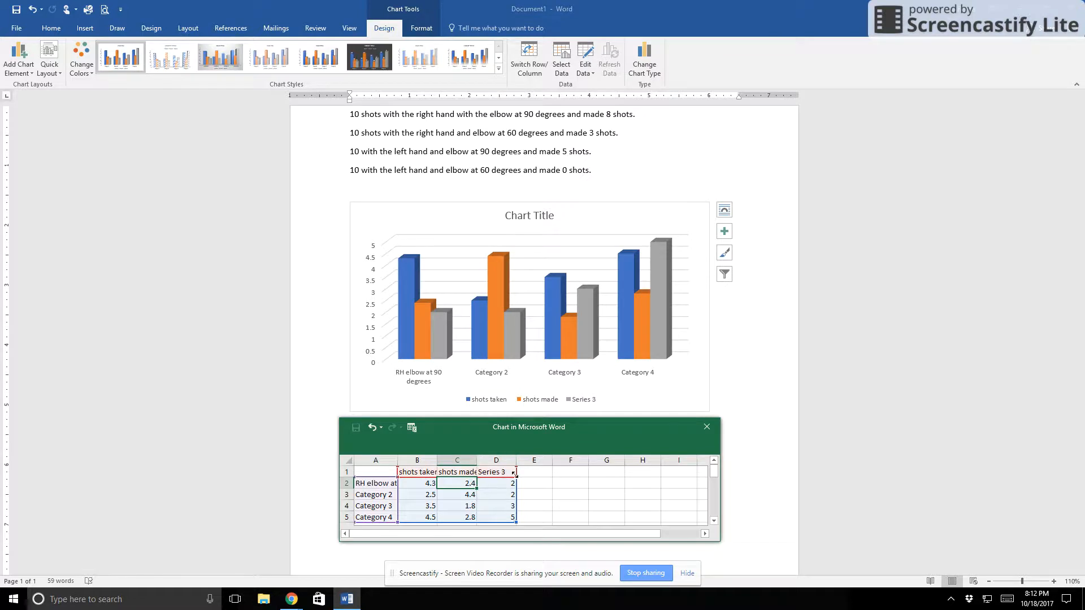
Shrink the chart's data range to the first two series and clear the Series 3 header and its first three values
{"action": "left_click_drag", "start_coordinate": [516, 523], "coordinate": [488, 518]}
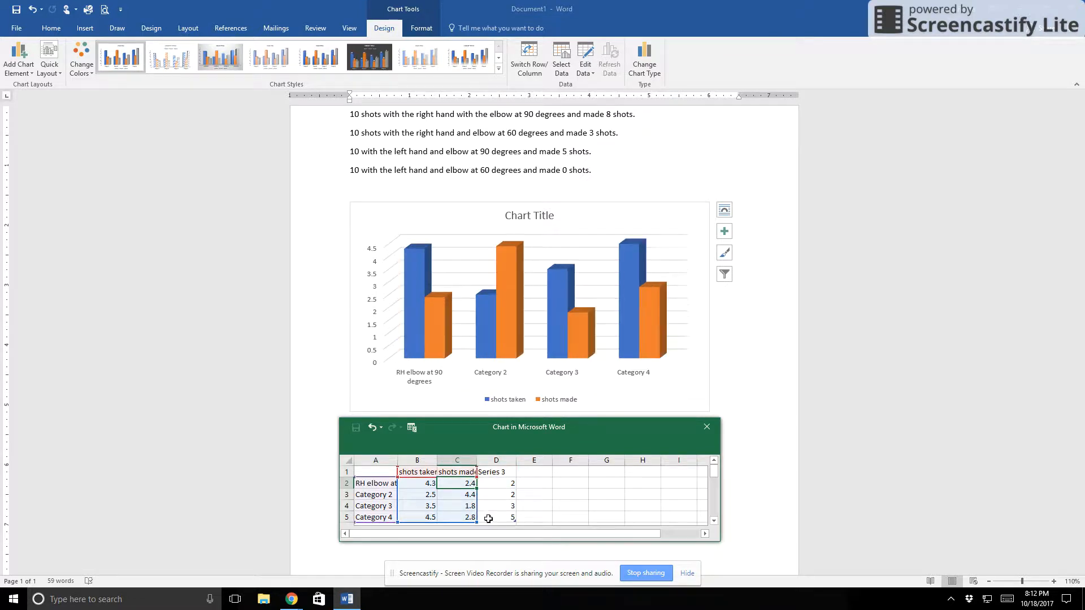
{"action": "left_click", "coordinate": [500, 472]}
{"action": "key", "text": "Delete"}
{"action": "left_click", "coordinate": [502, 484]}
{"action": "key", "text": "Delete"}
{"action": "left_click", "coordinate": [502, 495]}
{"action": "key", "text": "Delete"}
{"action": "left_click", "coordinate": [503, 503]}
{"action": "key", "text": "Delete"}
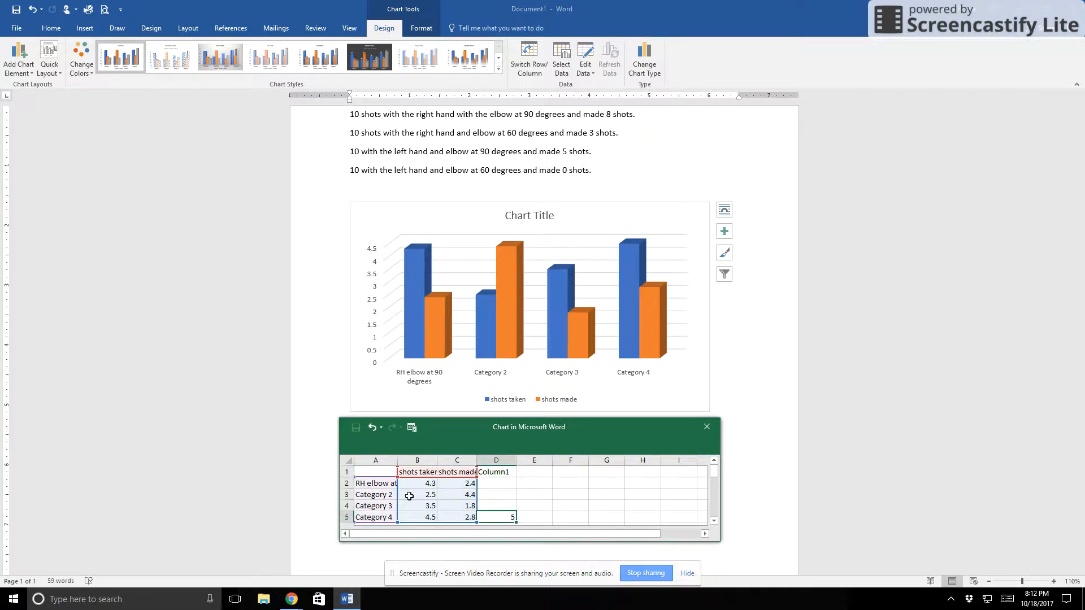
{"action": "left_click", "coordinate": [420, 488]}
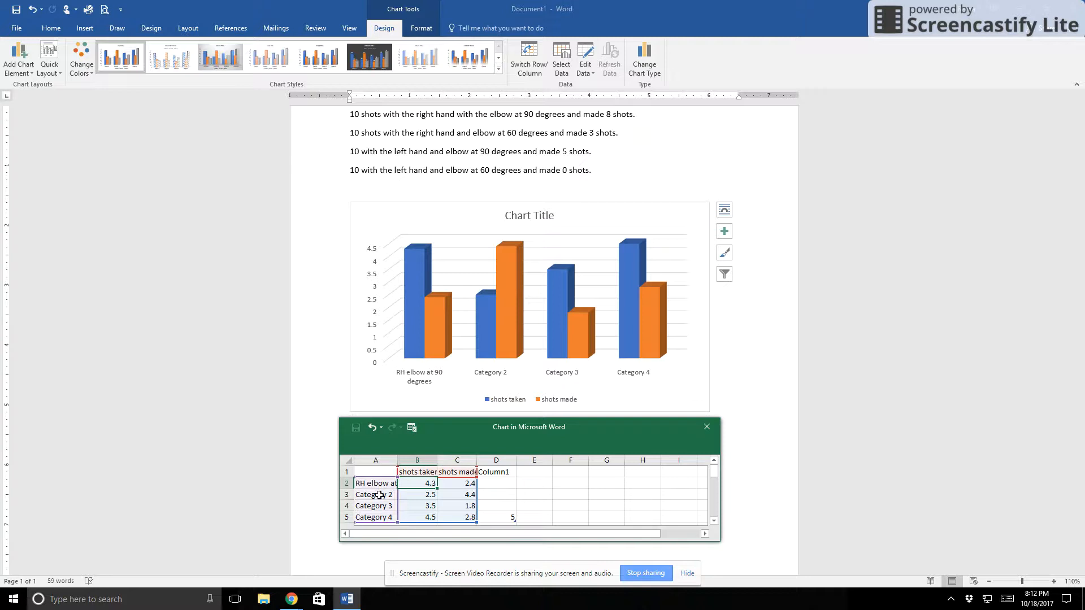
Rename Category 2 in the chart data as "RH elbow at 60 degrees"
{"action": "left_click", "coordinate": [379, 495]}
{"action": "type", "text": "RH elbow at 90 d"}
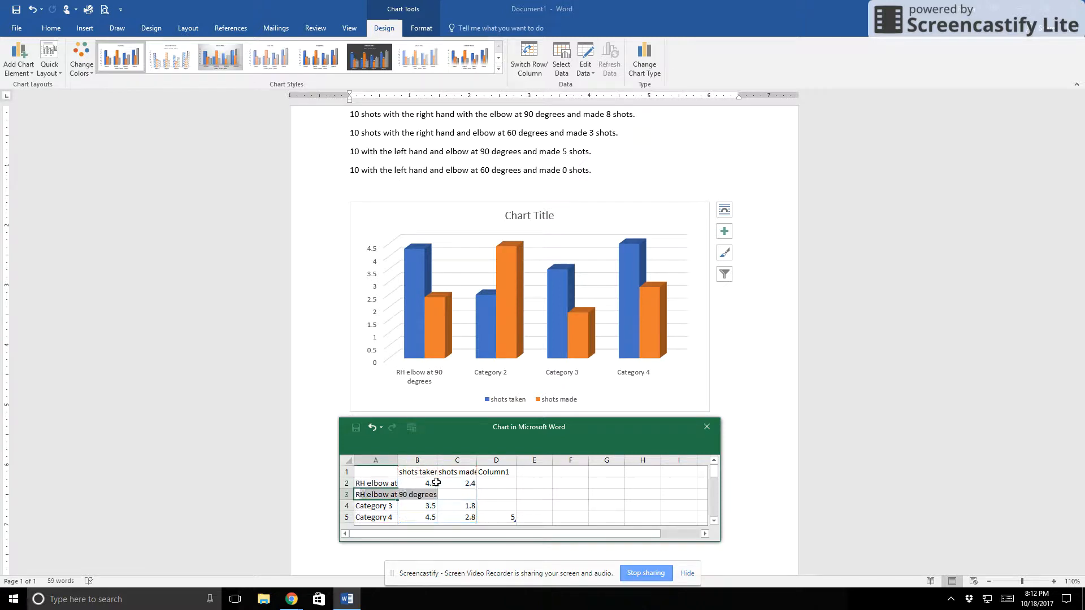
{"action": "key", "text": "Right"}
{"action": "key", "text": "Left"}
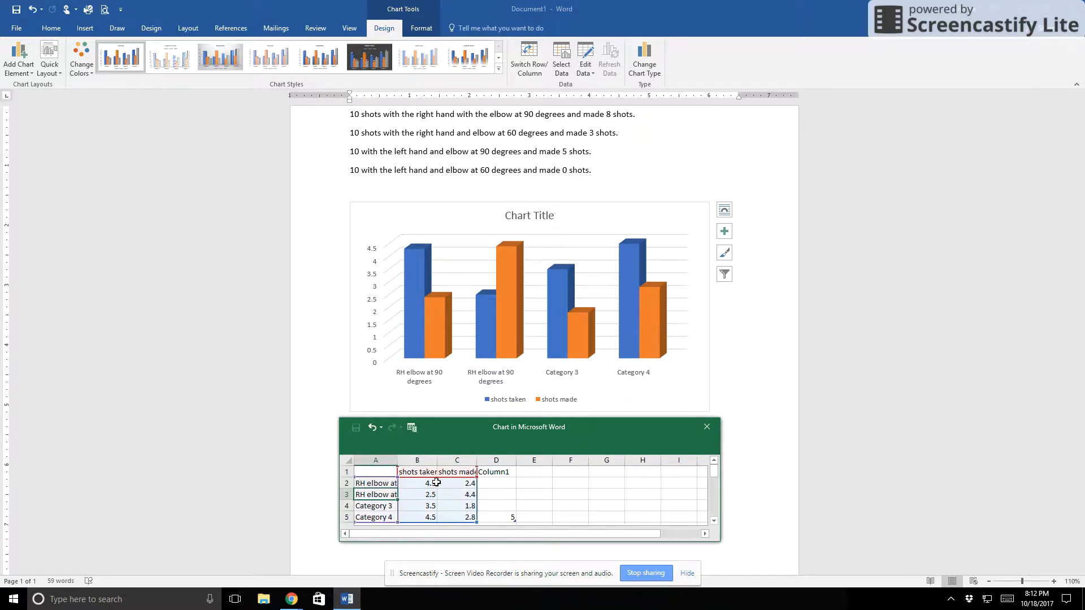
{"action": "double_click", "coordinate": [389, 495]}
{"action": "key", "text": "Right"}
{"action": "key", "text": "Right"}
{"action": "key", "text": "Right"}
{"action": "key", "text": "Right"}
{"action": "key", "text": "Right"}
{"action": "key", "text": "BackSpace"}
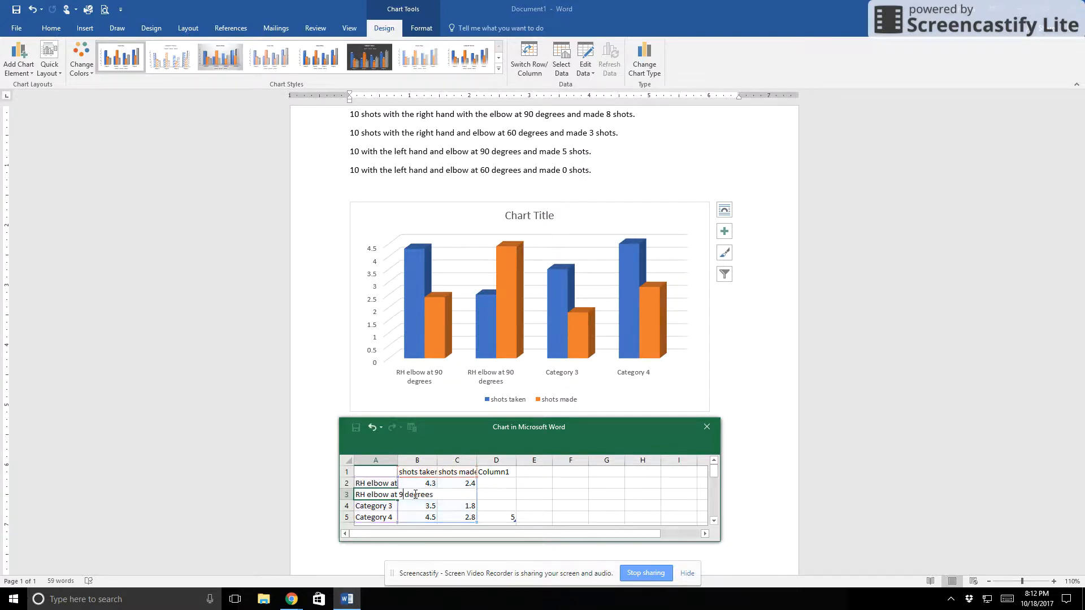
{"action": "key", "text": "BackSpace"}
{"action": "type", "text": "60"}
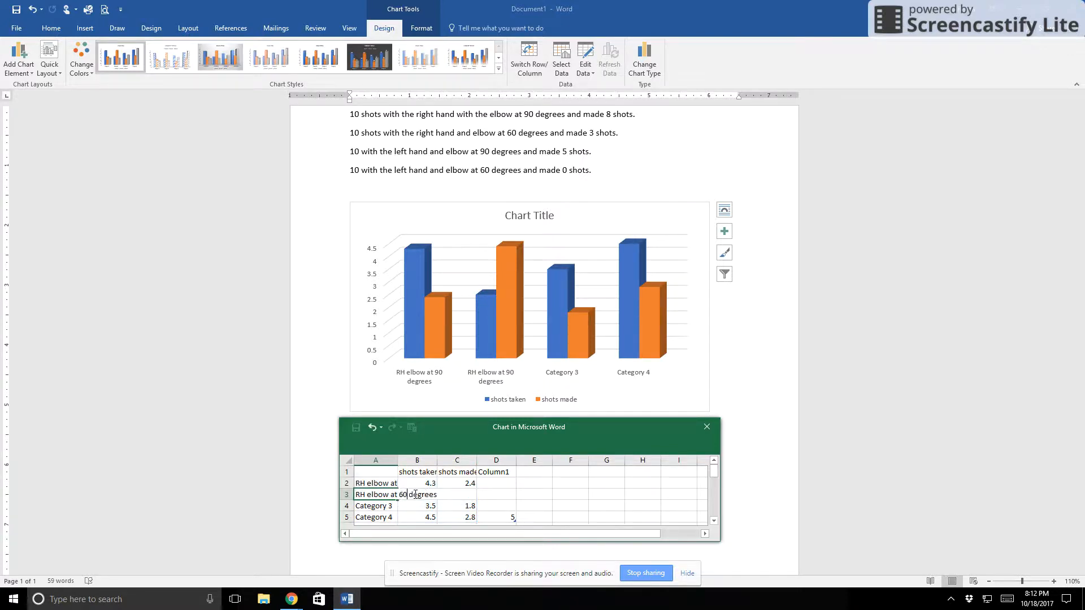
Rename Category 3 as "LH elbow at 90 degrees" and Category 4 as "LH elbow at 60 degrees" in the chart data
{"action": "left_click", "coordinate": [389, 509]}
{"action": "type", "text": "L"}
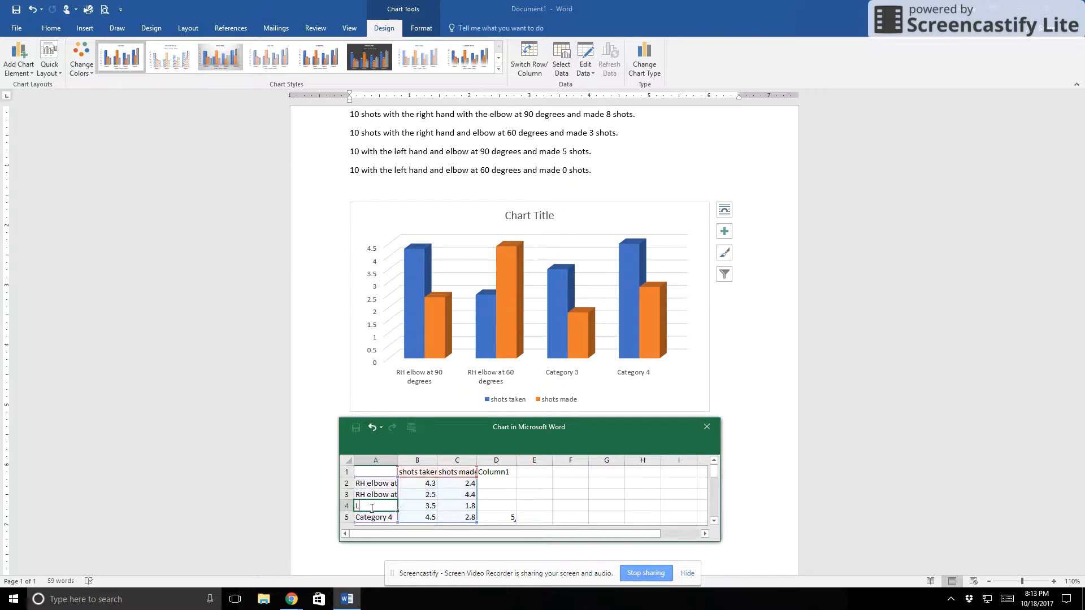
{"action": "type", "text": "H elbow at 90 degrees"}
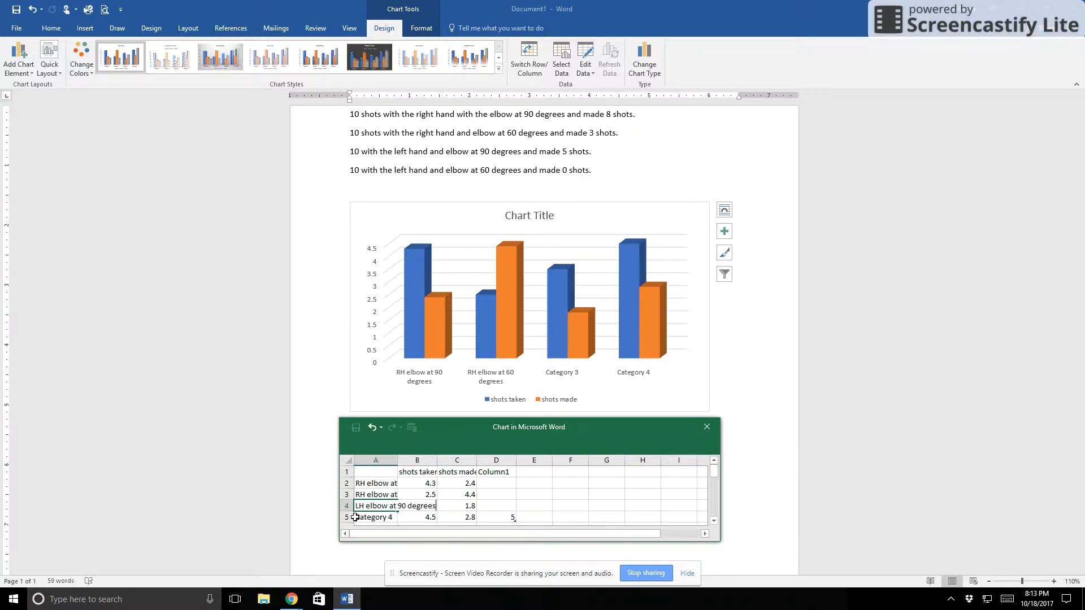
{"action": "key", "text": "Return"}
{"action": "type", "text": "LH elbow at 60 degrees"}
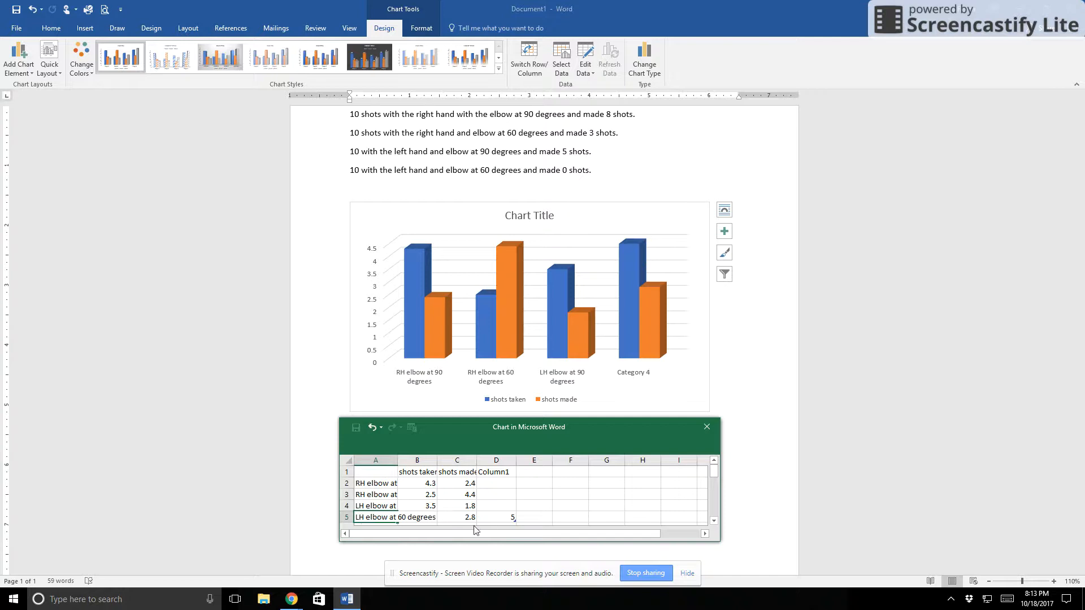
Set the shots taken value to 10 for all four categories in the chart data
{"action": "left_click", "coordinate": [425, 483]}
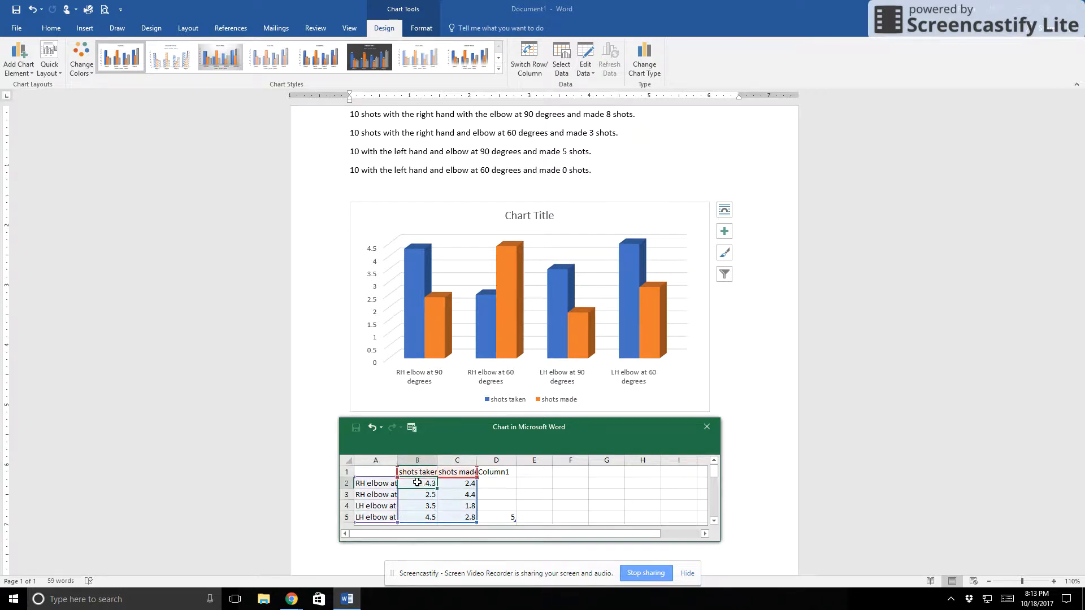
{"action": "type", "text": "10"}
{"action": "key", "text": "Return"}
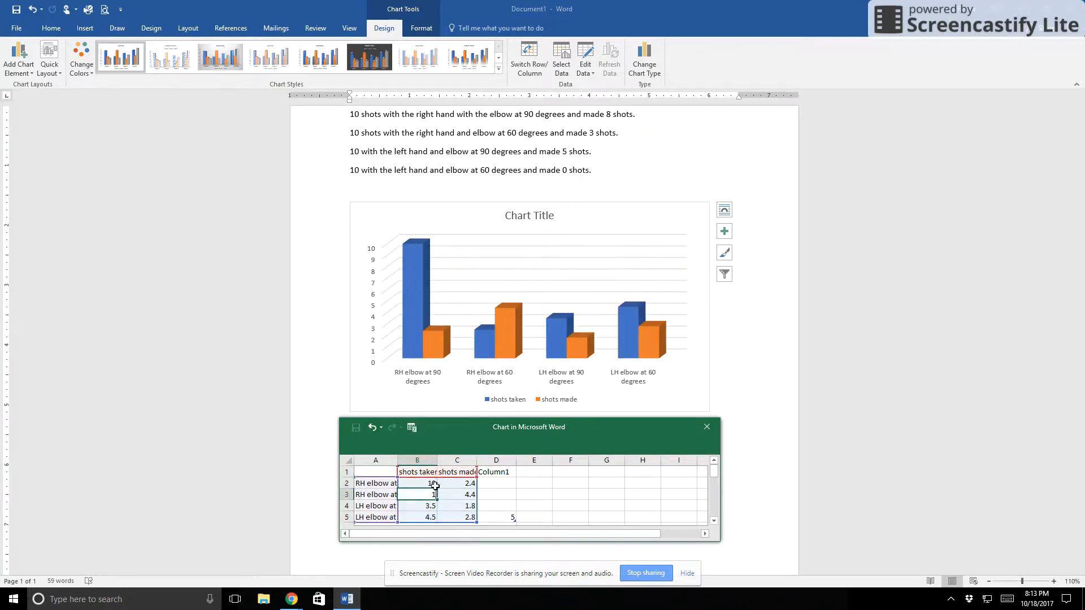
{"action": "type", "text": "10"}
{"action": "key", "text": "Return"}
{"action": "type", "text": "10"}
{"action": "key", "text": "Return"}
{"action": "type", "text": "10"}
{"action": "key", "text": "Tab"}
Enter 8, 3, 5 and 0 as the shots made values for the four categories and close the chart data sheet
{"action": "key", "text": "Up"}
{"action": "key", "text": "Up"}
{"action": "key", "text": "Up"}
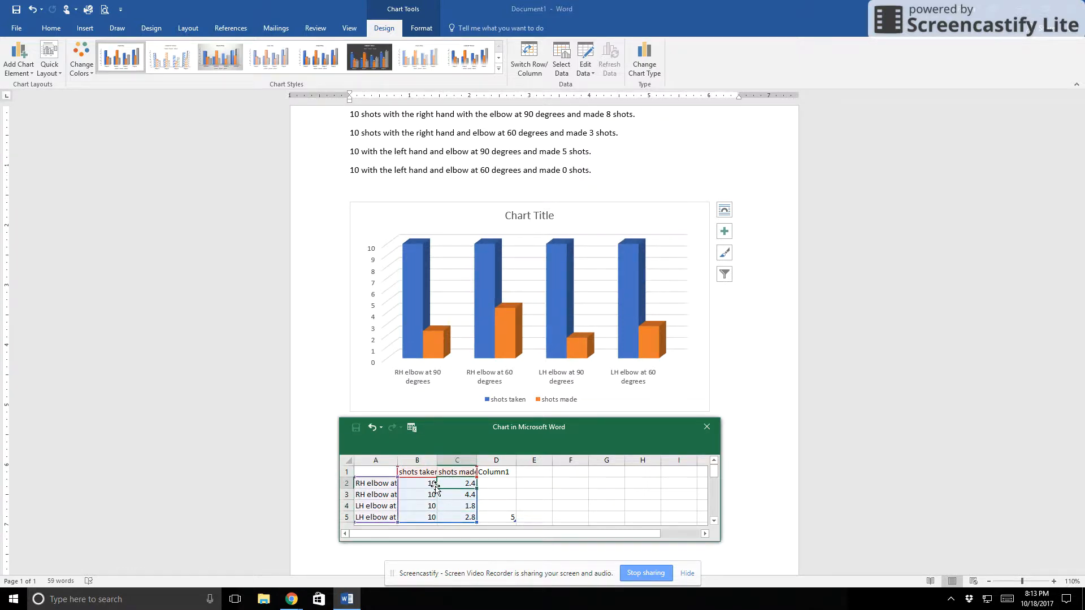
{"action": "type", "text": "8"}
{"action": "key", "text": "Return"}
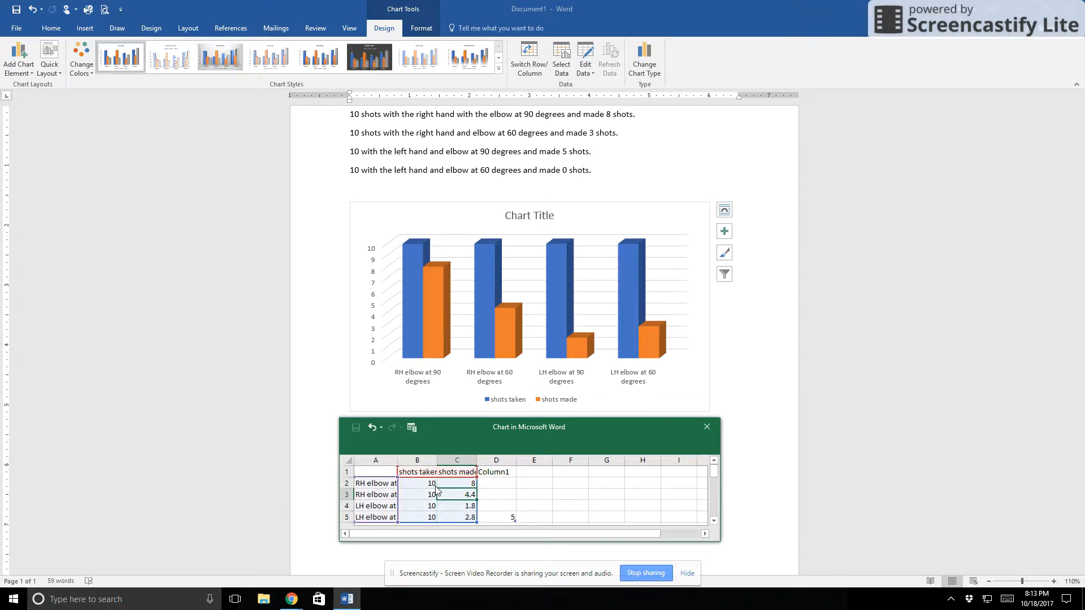
{"action": "type", "text": "3"}
{"action": "key", "text": "Return"}
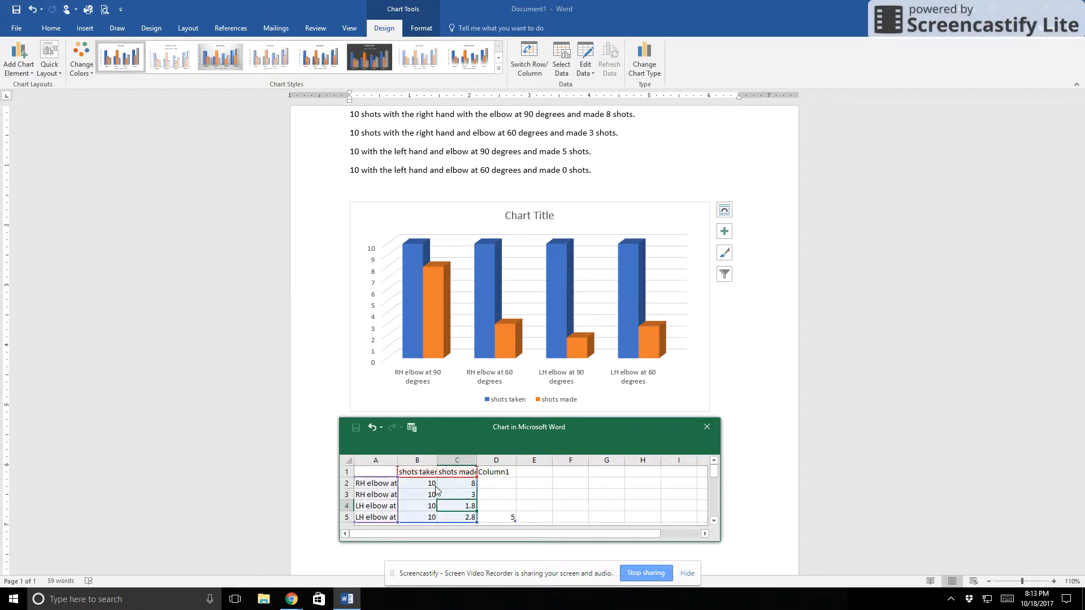
{"action": "type", "text": "5"}
{"action": "key", "text": "Return"}
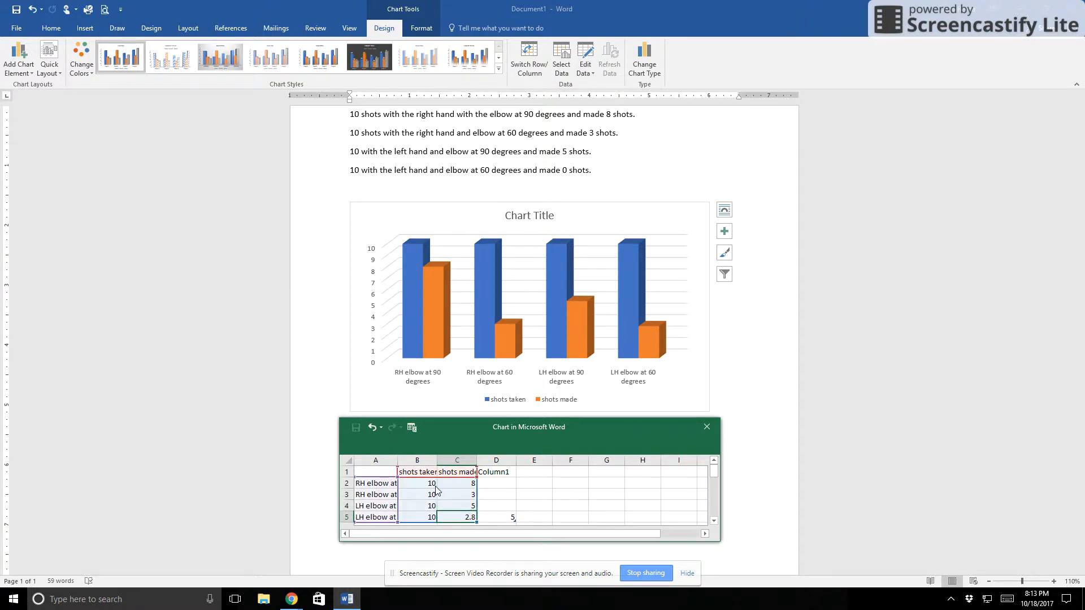
{"action": "type", "text": "0"}
{"action": "key", "text": "Tab"}
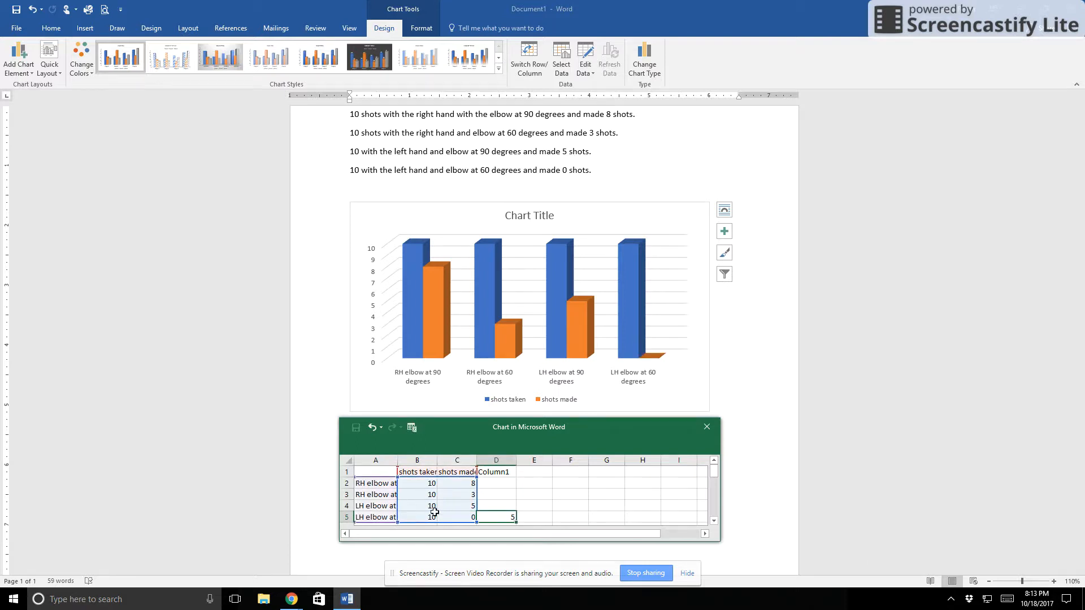
{"action": "left_click", "coordinate": [705, 428]}
Delete the four lines of text above the chart and stretch the chart downward to make it taller
{"action": "left_click_drag", "start_coordinate": [597, 164], "coordinate": [294, 116]}
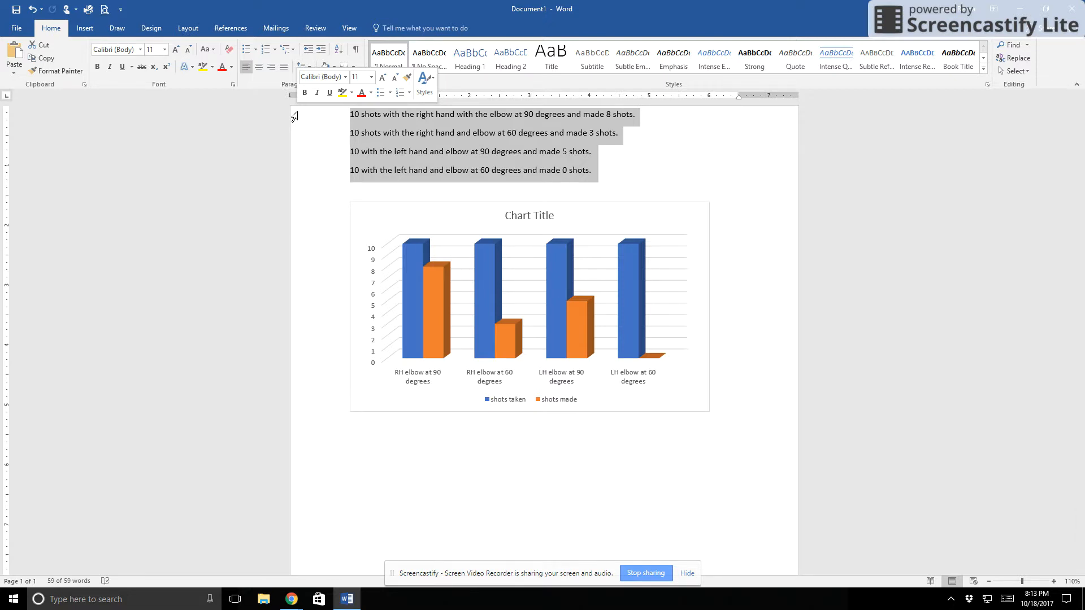
{"action": "key", "text": "Delete"}
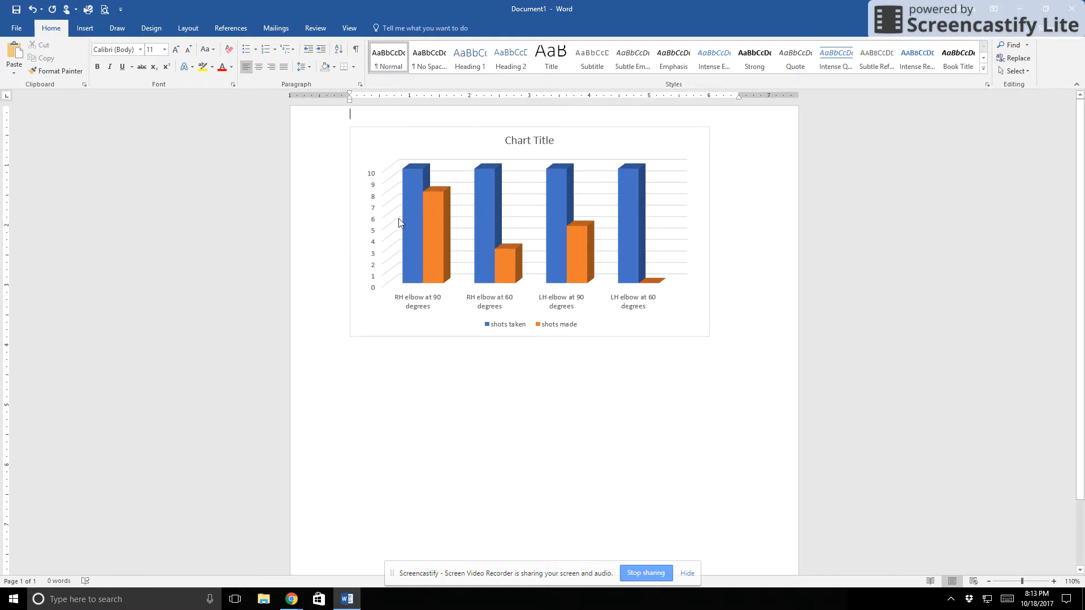
{"action": "left_click", "coordinate": [534, 333]}
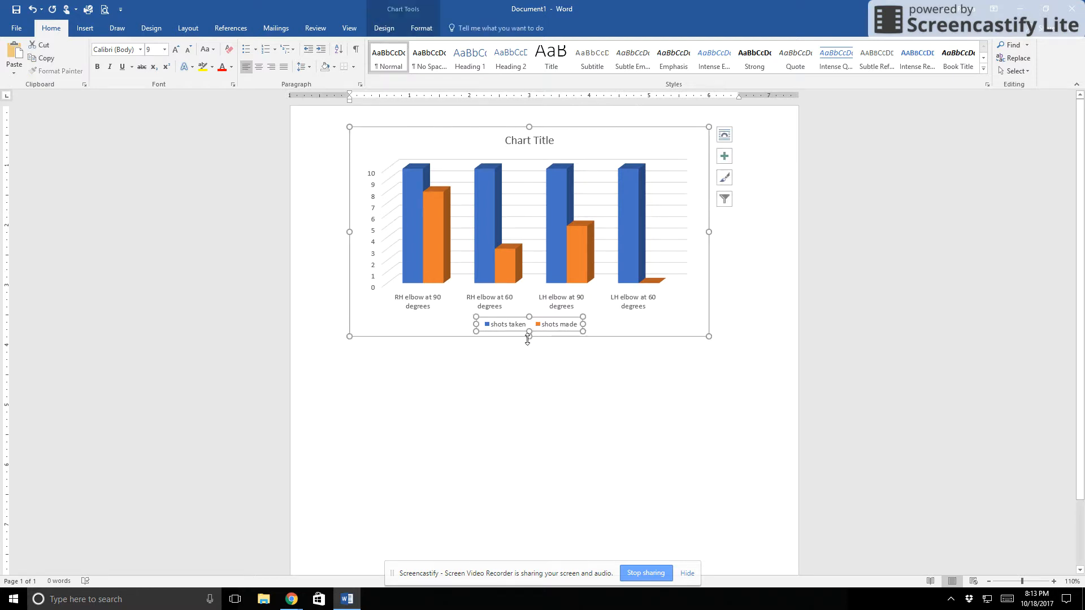
{"action": "left_click_drag", "start_coordinate": [531, 367], "coordinate": [530, 399]}
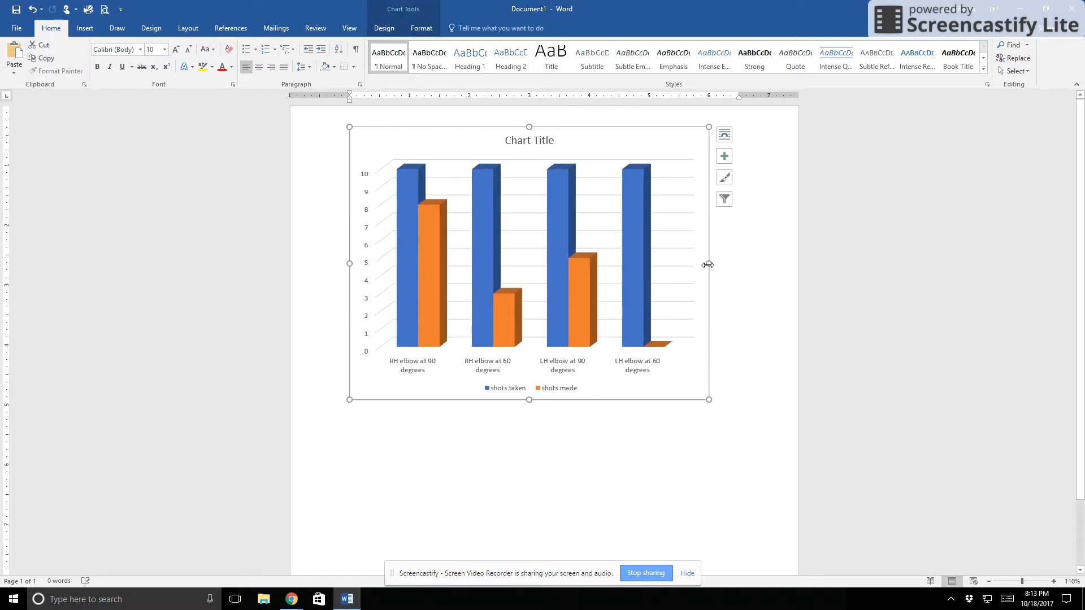
Change the page orientation to landscape
{"action": "left_click", "coordinate": [184, 29]}
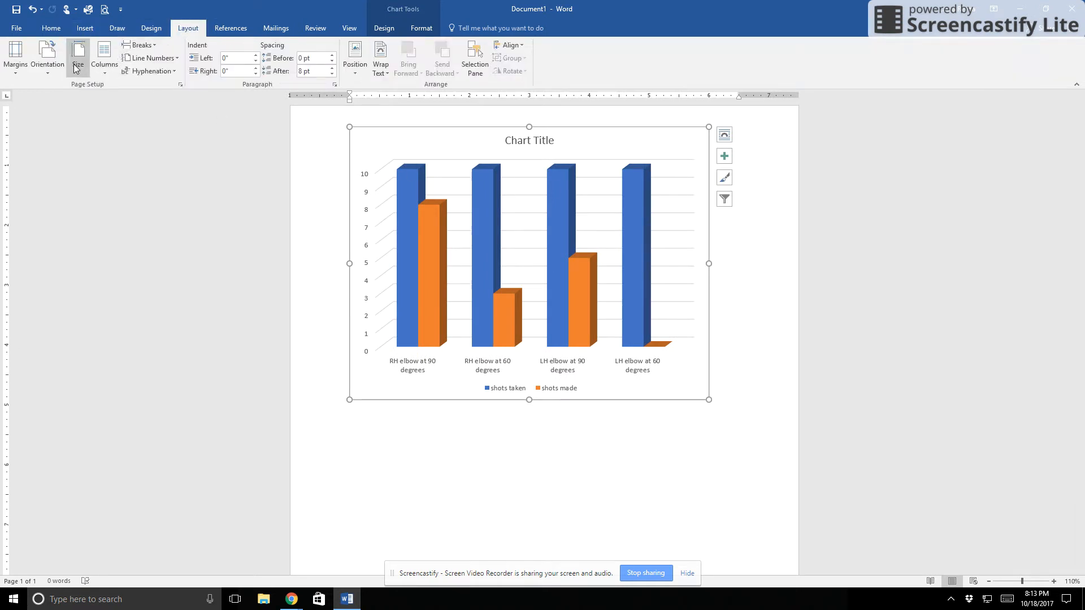
{"action": "left_click", "coordinate": [57, 65]}
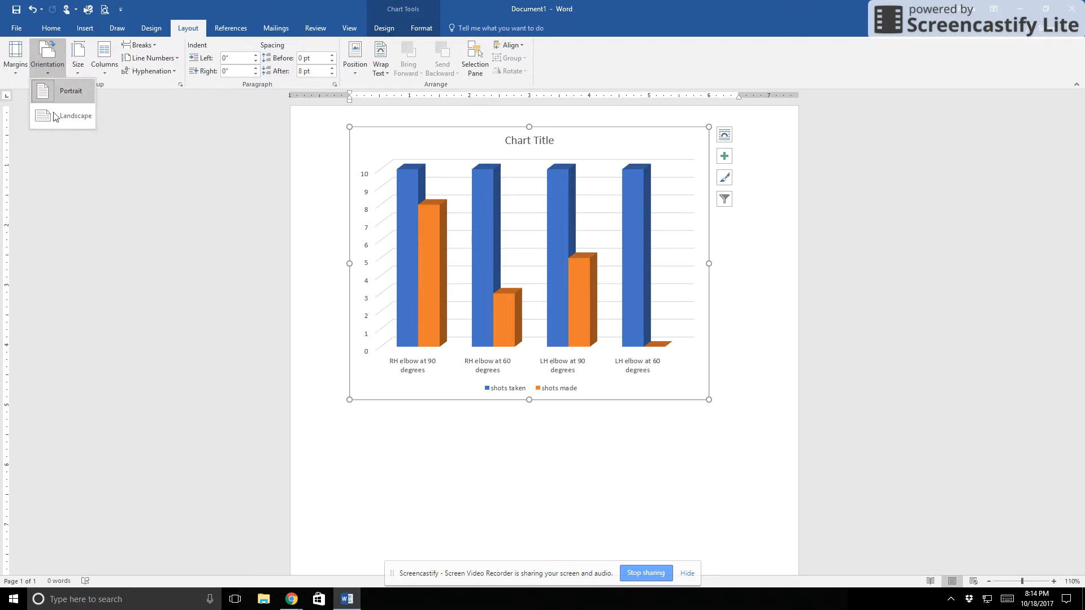
{"action": "left_click", "coordinate": [54, 121]}
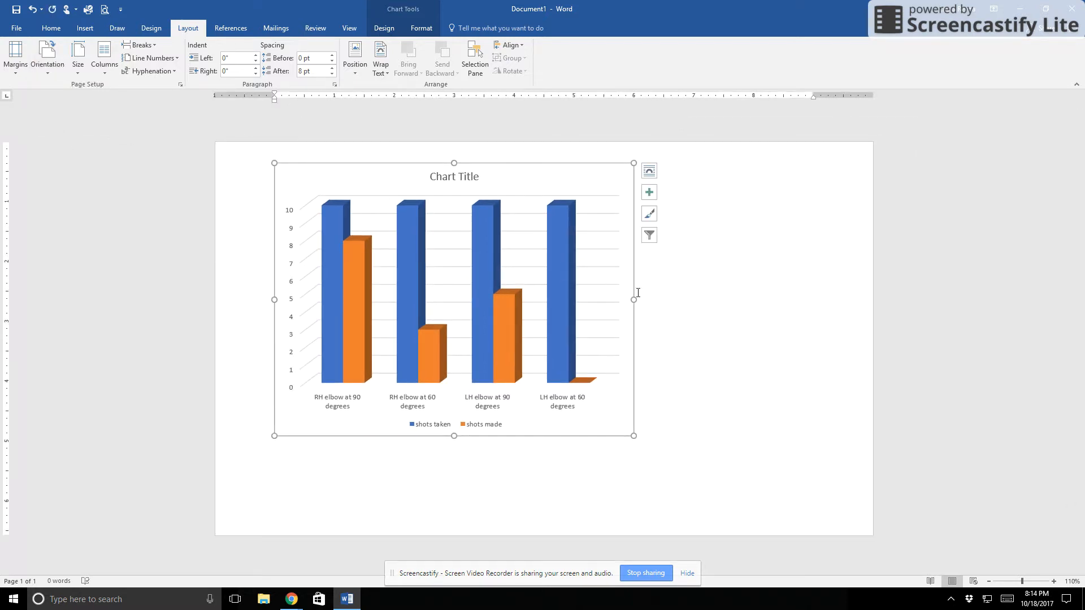
Enlarge the chart in width and height so it fills most of the landscape page, and deselect it
{"action": "left_click_drag", "start_coordinate": [655, 300], "coordinate": [812, 295]}
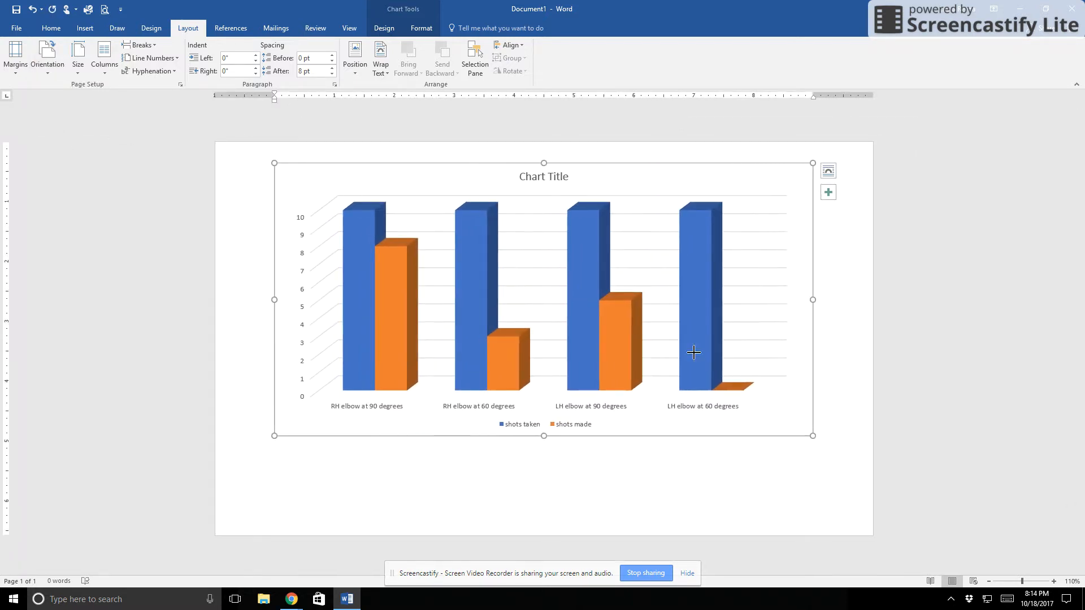
{"action": "left_click_drag", "start_coordinate": [544, 436], "coordinate": [546, 506]}
{"action": "left_click_drag", "start_coordinate": [275, 335], "coordinate": [242, 337]}
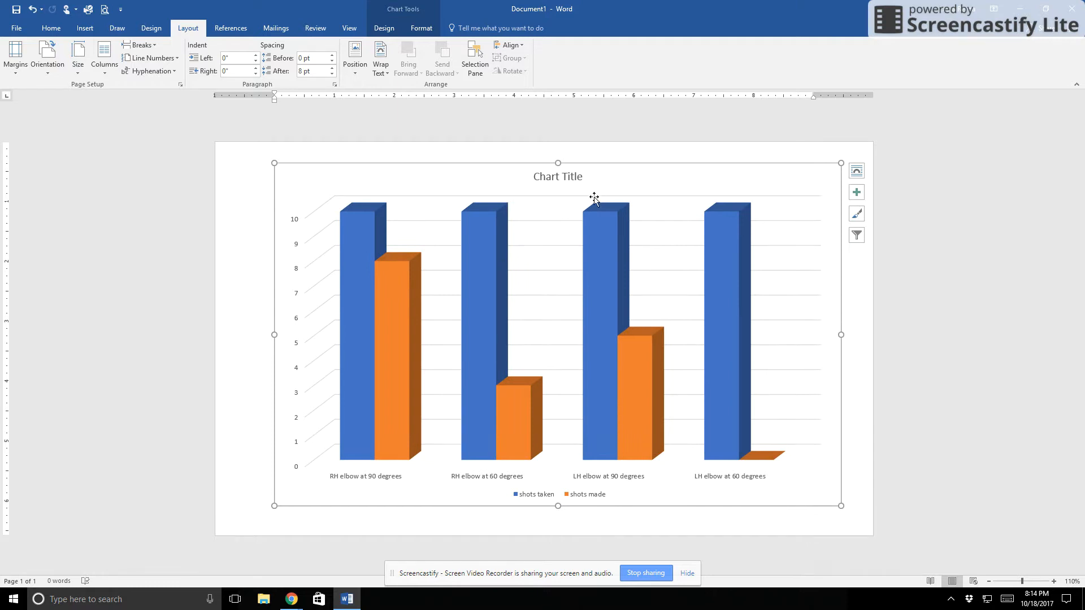
{"action": "left_click", "coordinate": [1023, 340]}
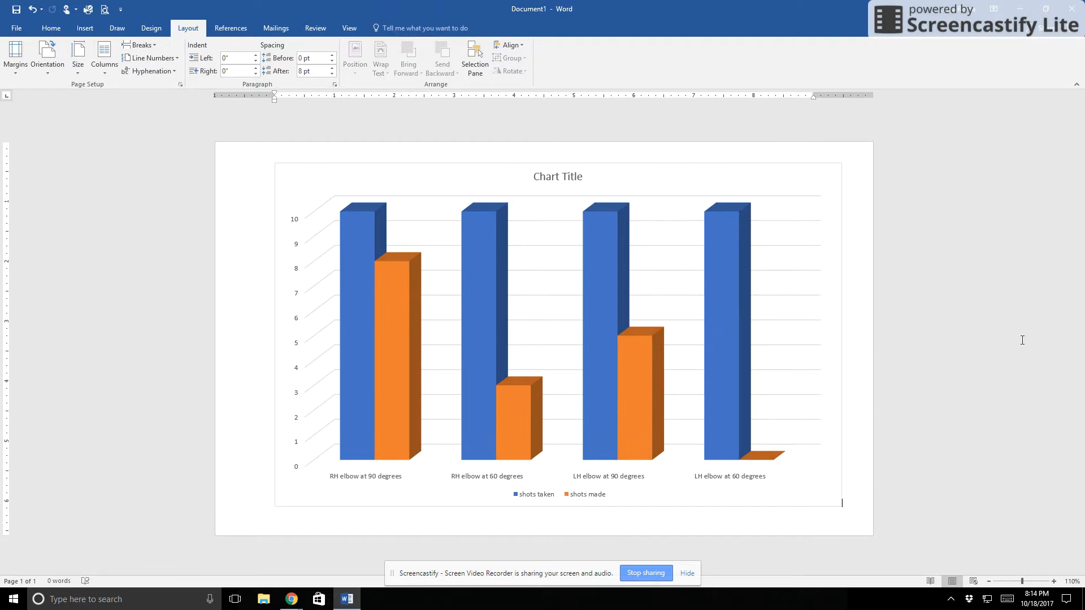